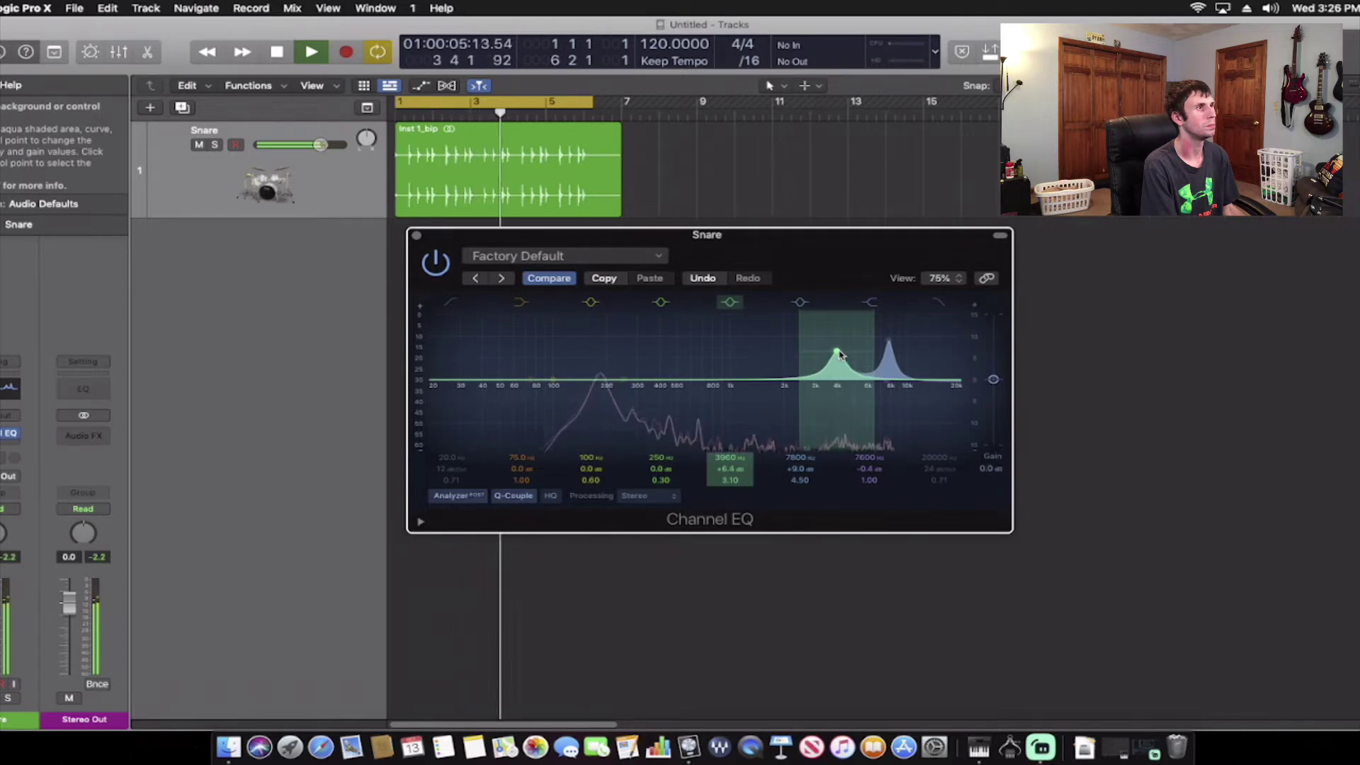
# Adjust the snare EQ's upper-mid boost to 4060 Hz at +6.3 dB and compare the sound with the EQ bypassed.
pyautogui.moveTo(838, 354); pyautogui.dragTo(841, 354)
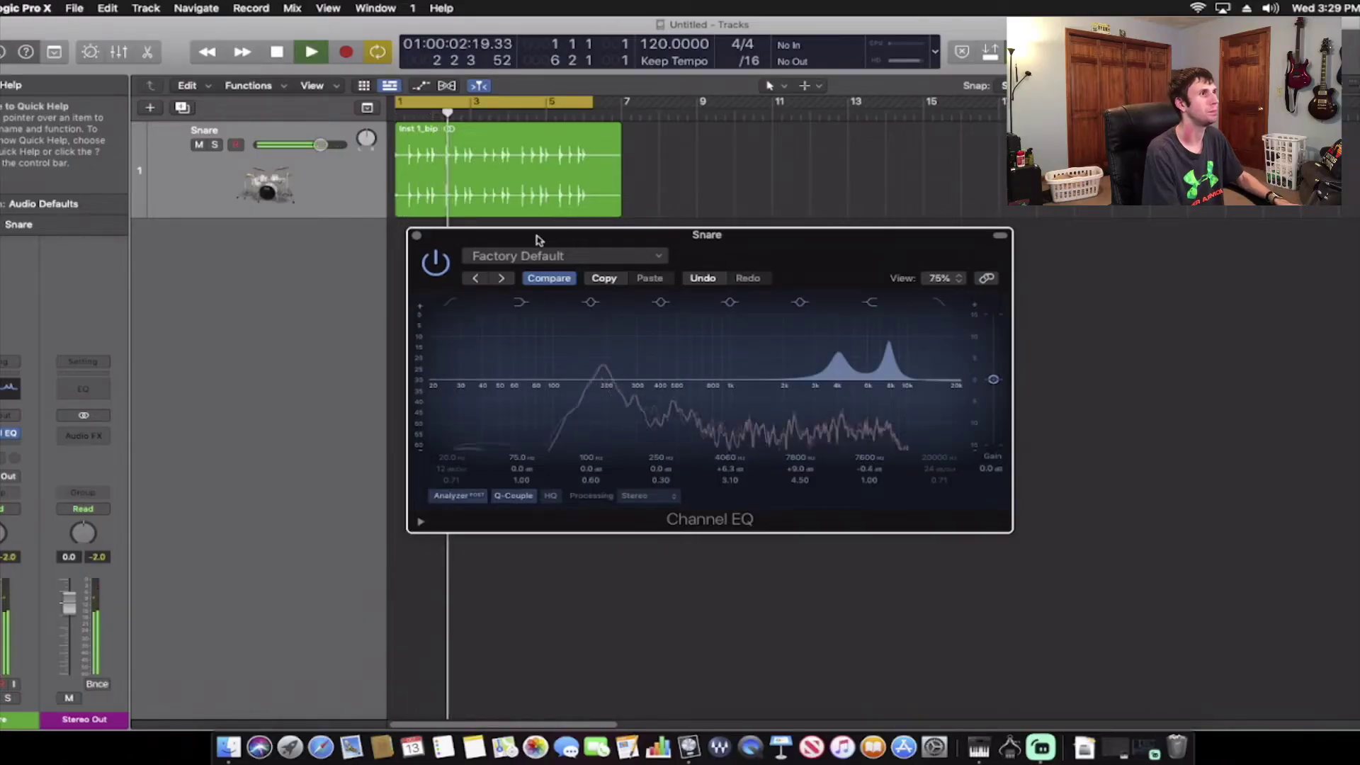
pyautogui.click(436, 262)
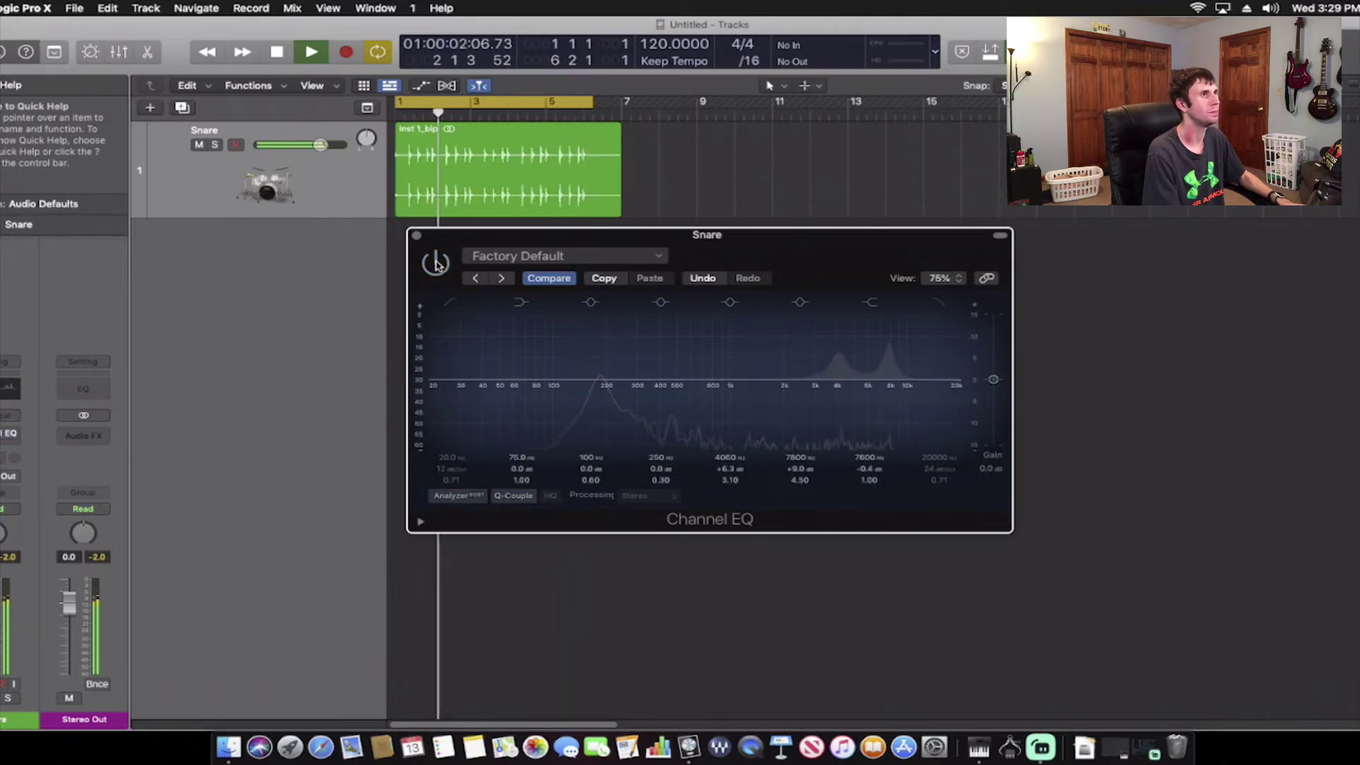
pyautogui.click(436, 262)
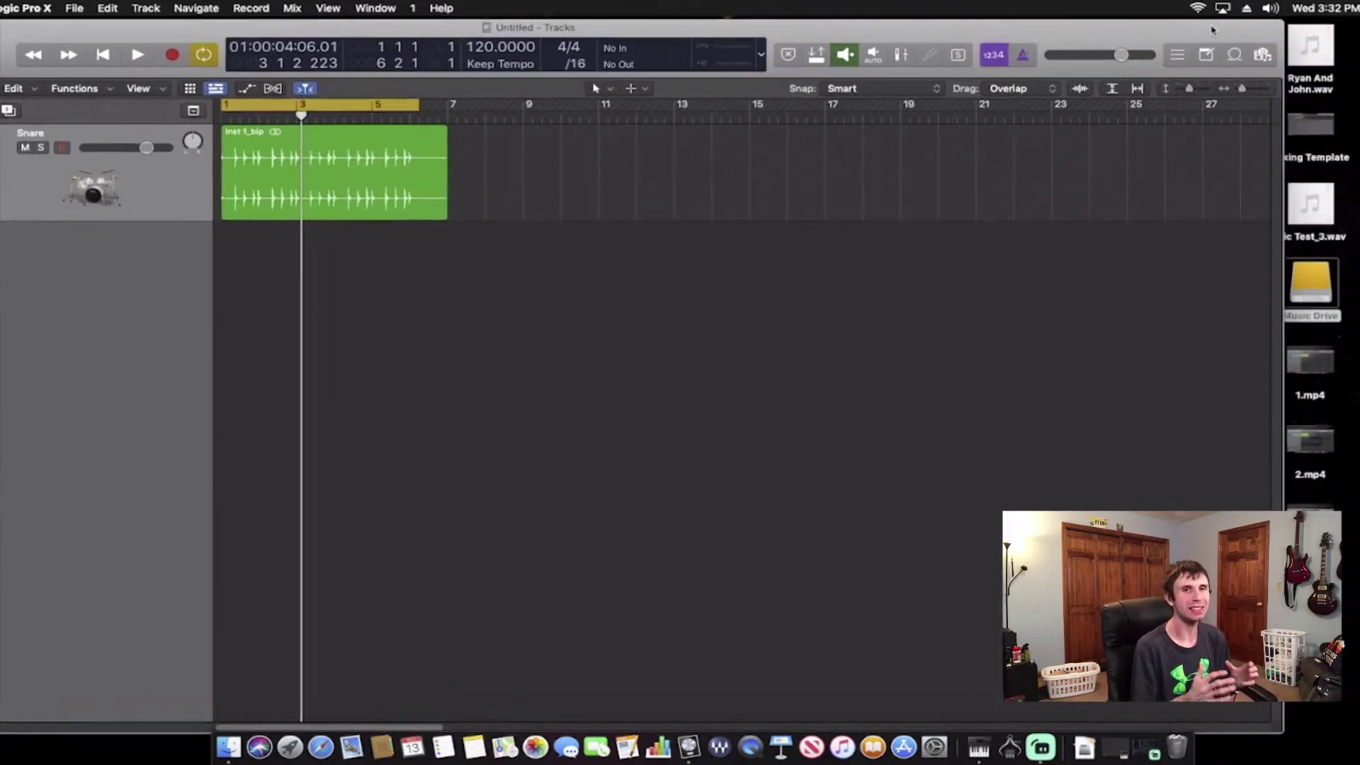
# Open the WAV folder of the TMKD_Snare1_BB14x6 samples inside the Metal folder on the Music Drive.
pyautogui.moveTo(1212, 30); pyautogui.dragTo(1168, 35)
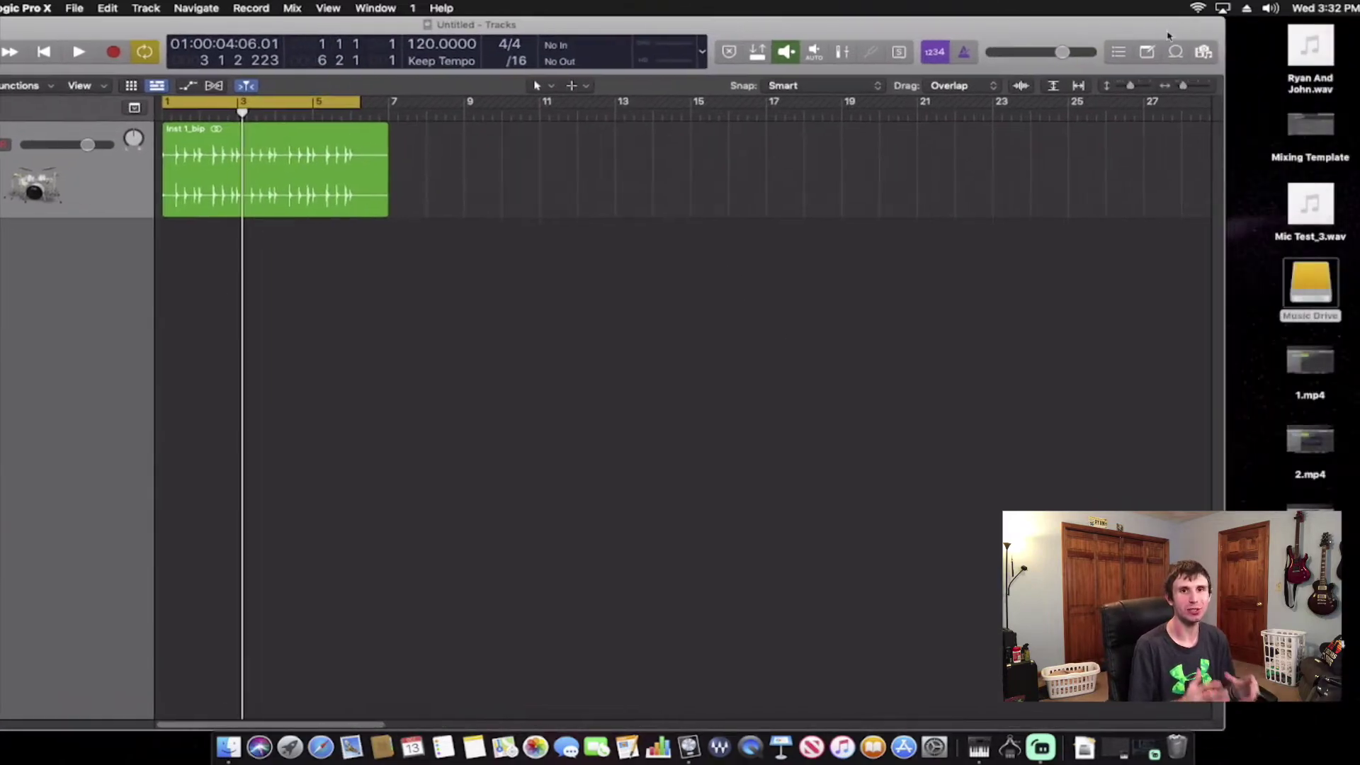
pyautogui.click(1314, 282)
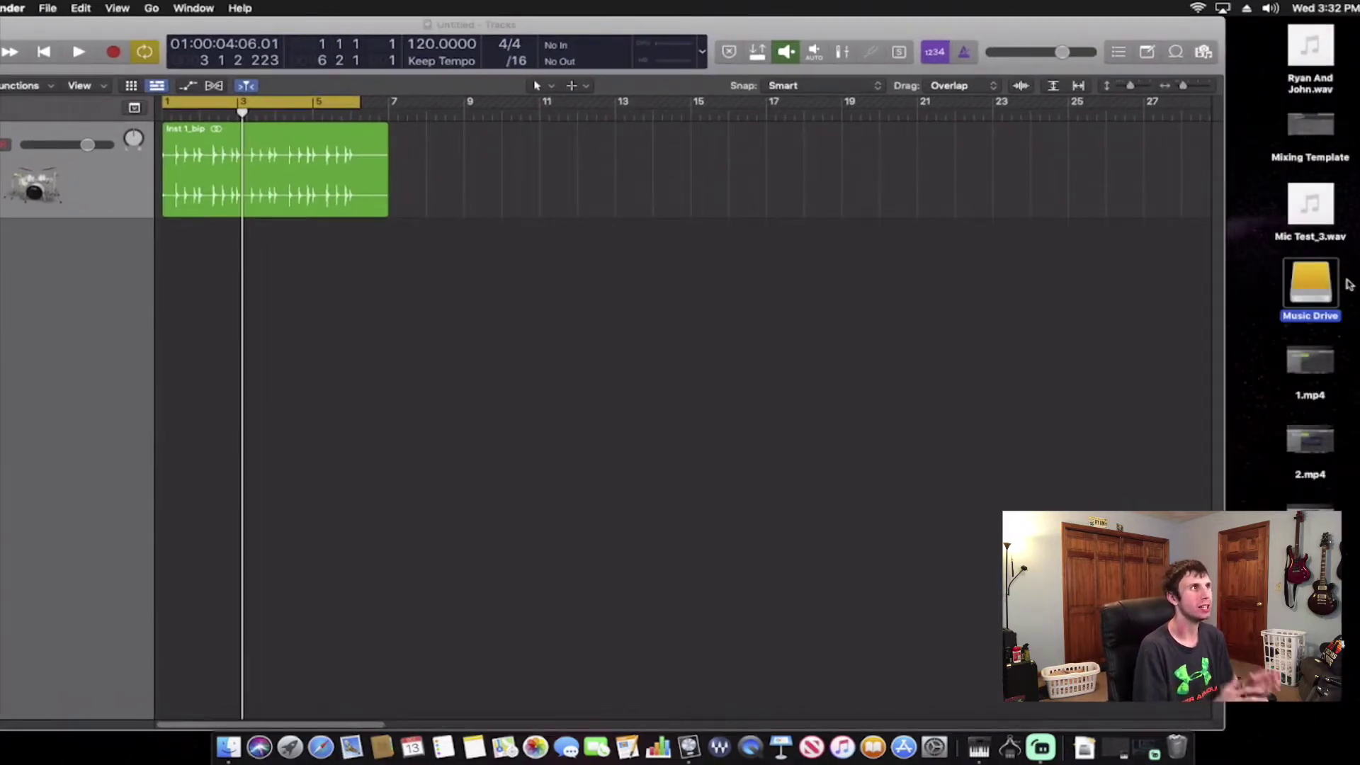
pyautogui.doubleClick(1310, 283)
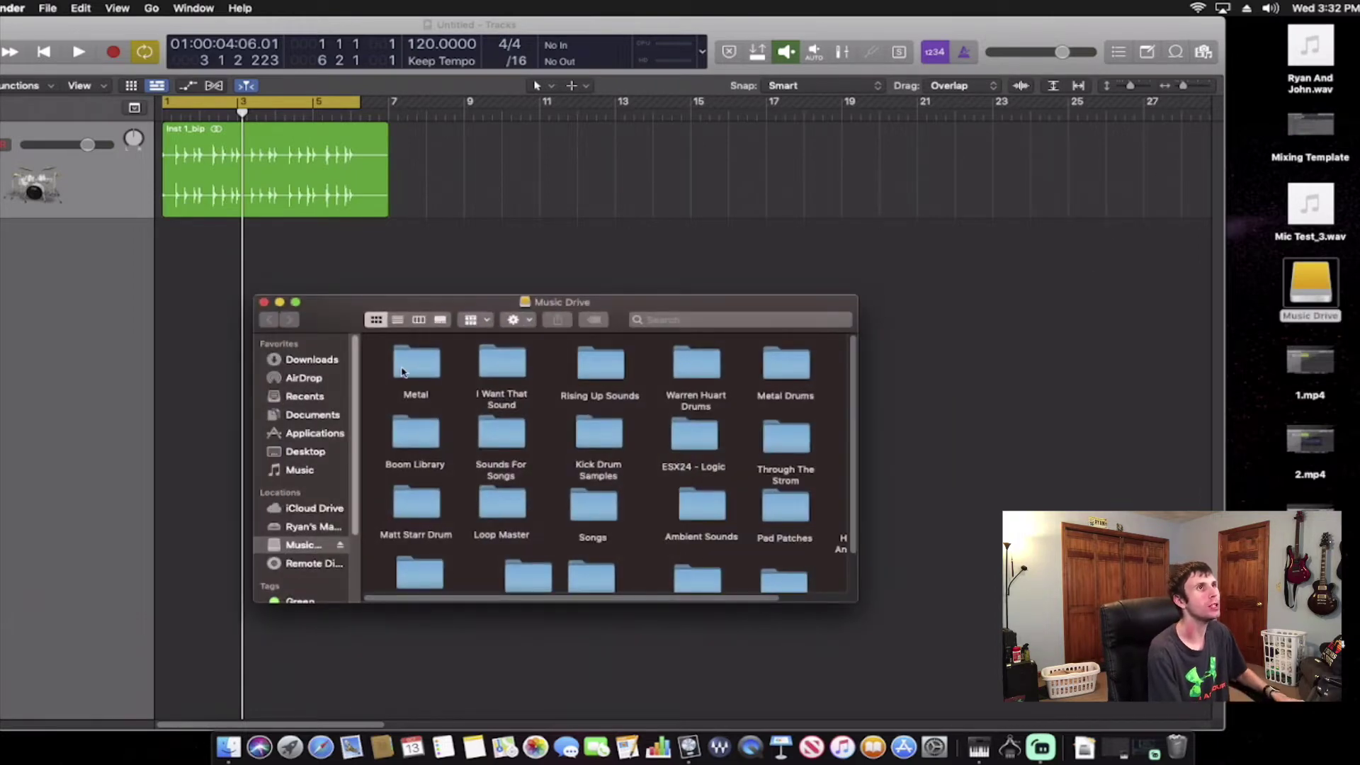
pyautogui.doubleClick(401, 372)
pyautogui.doubleClick(421, 368)
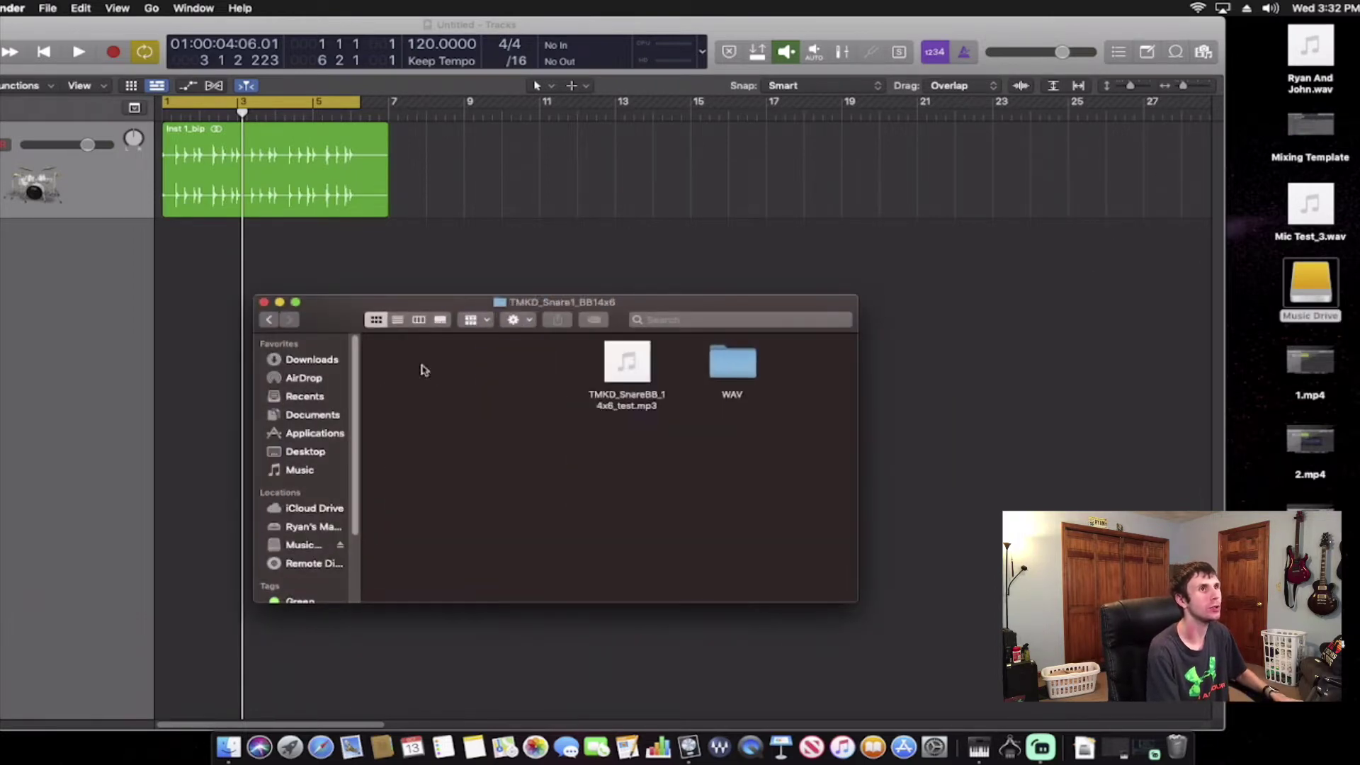
pyautogui.doubleClick(731, 365)
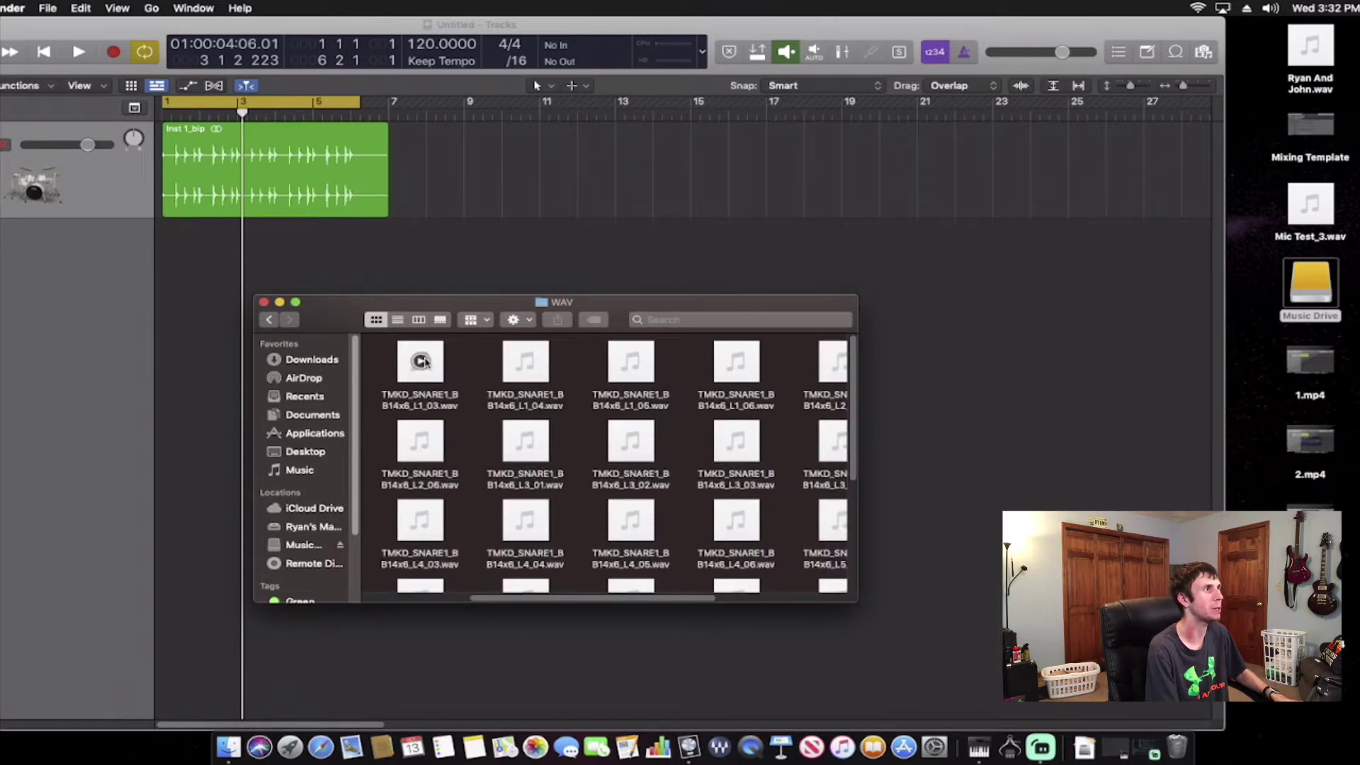
# Preview the snare samples TMKD_SNARE1_BB14x6_L1_03, L1_04 and L1_05.
pyautogui.click(420, 362)
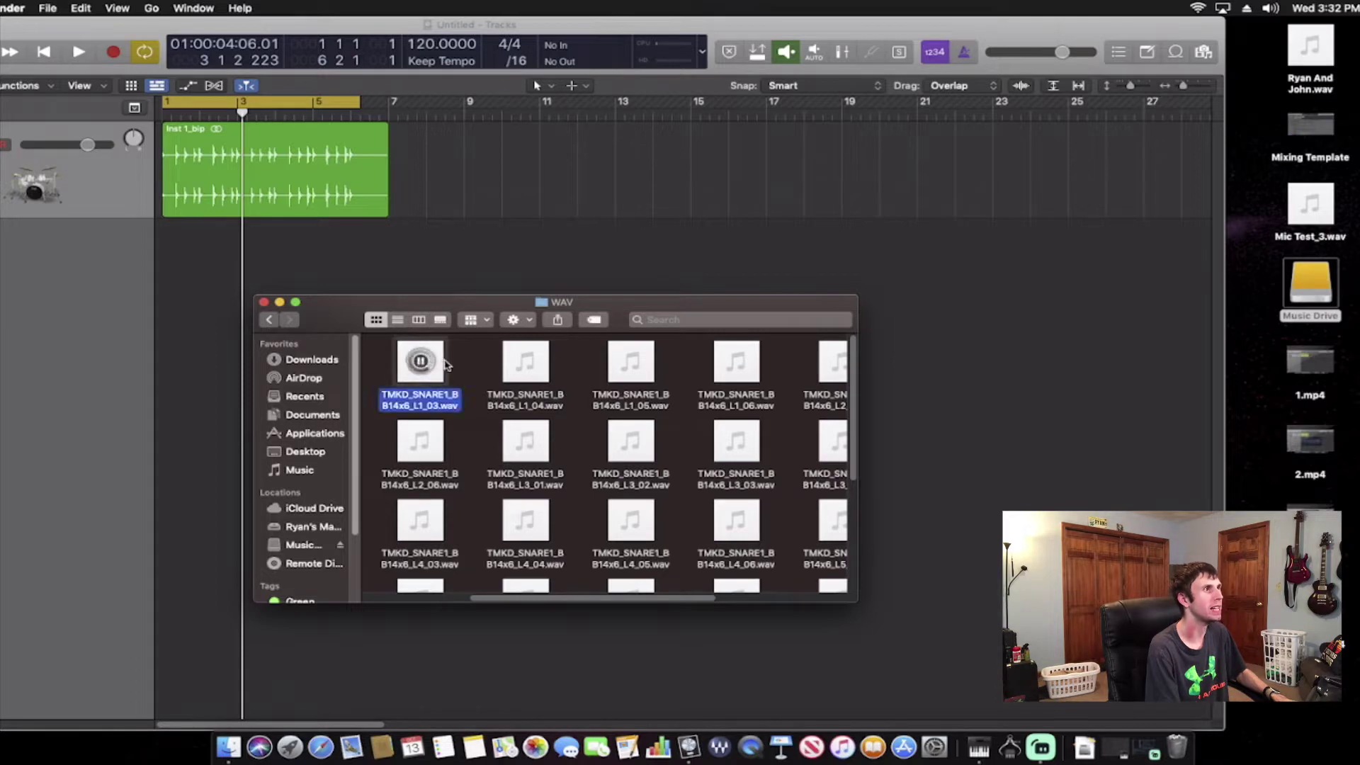
pyautogui.click(470, 366)
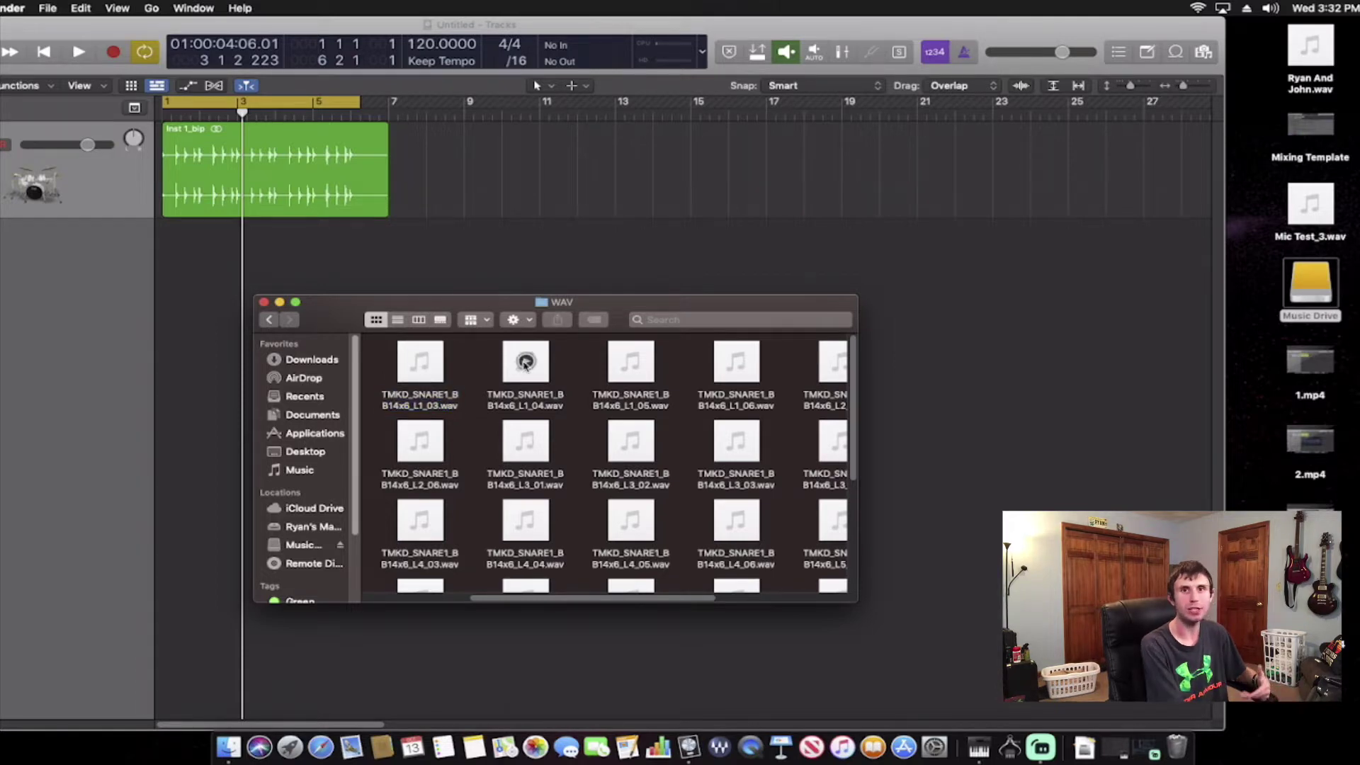
pyautogui.click(525, 362)
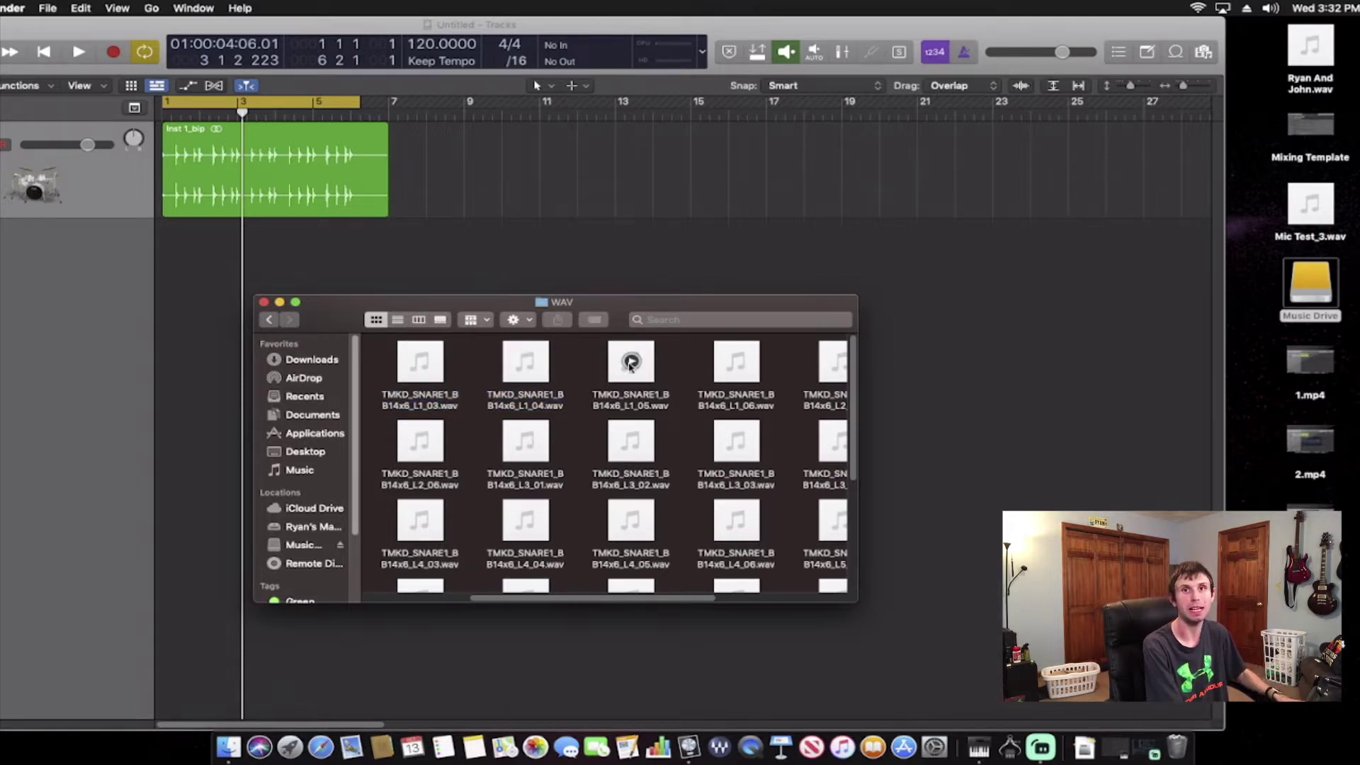
pyautogui.click(631, 363)
pyautogui.click(658, 365)
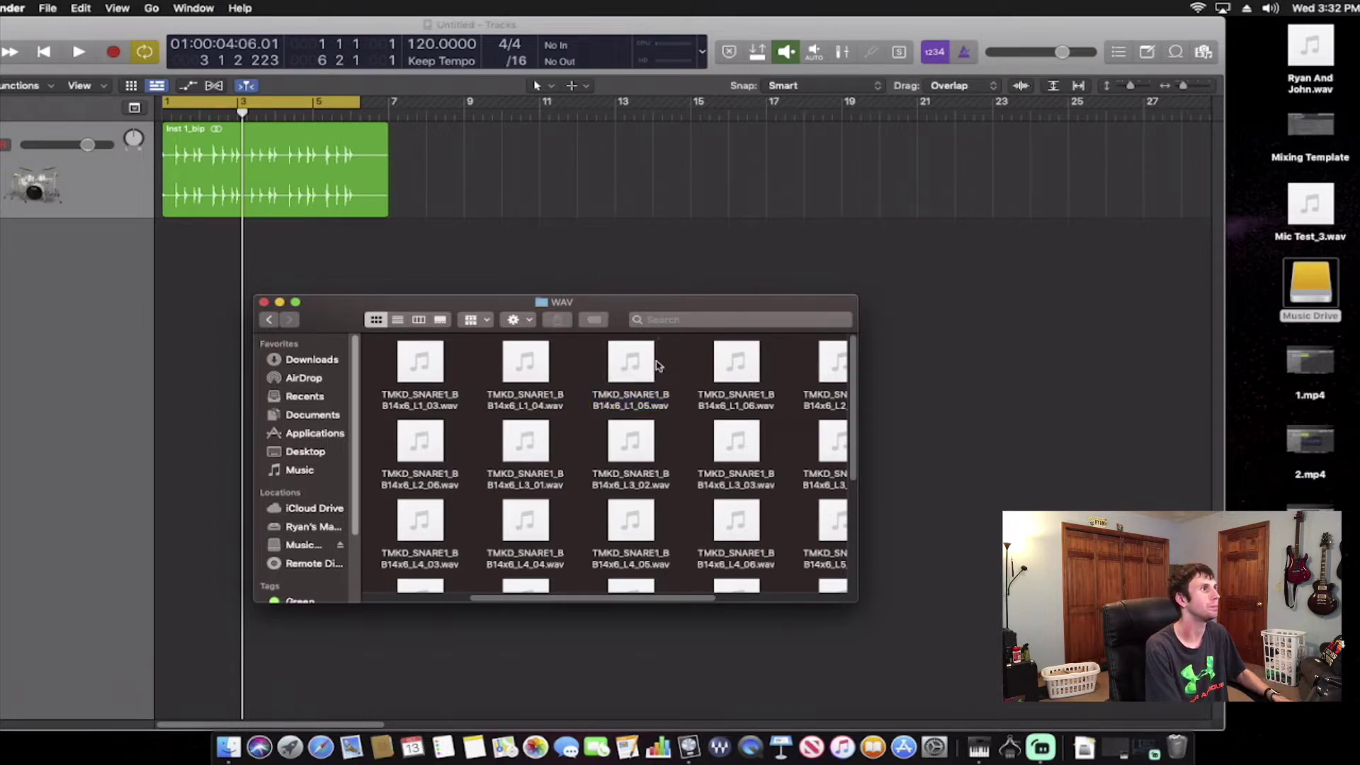
# Import TMKD_SNARE1_BB14x6_L1_03.wav as a new track below the Snare track and close the sample folder.
pyautogui.moveTo(427, 381); pyautogui.dragTo(264, 304)
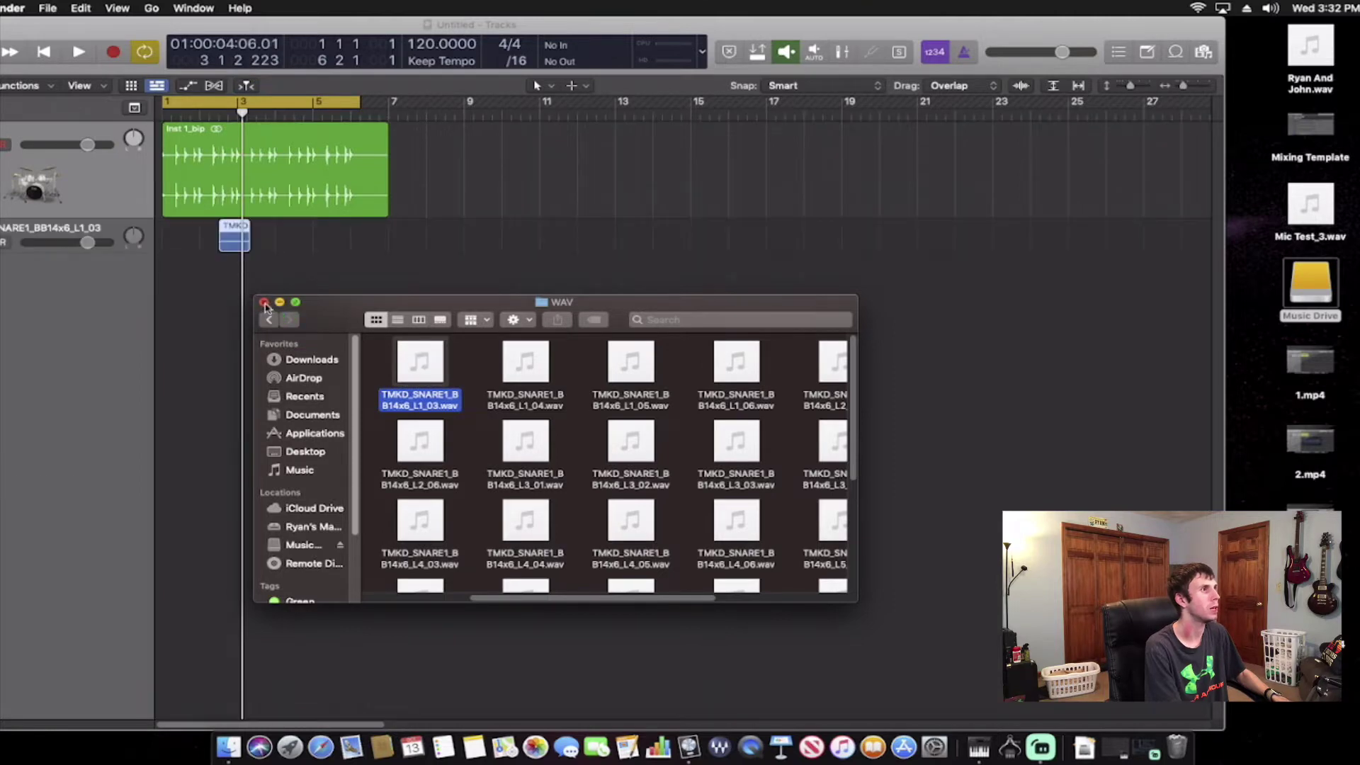
pyautogui.click(263, 302)
pyautogui.click(363, 327)
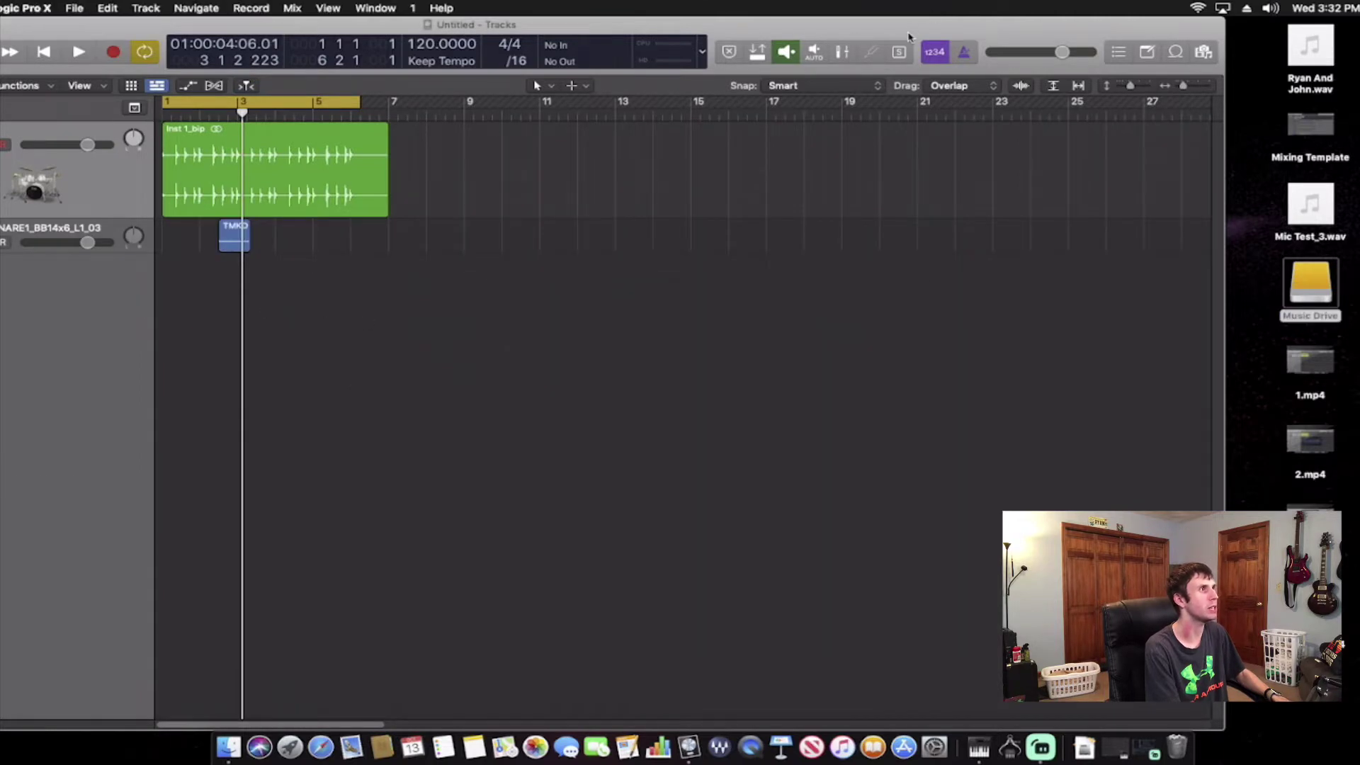
pyautogui.moveTo(1137, 22); pyautogui.dragTo(1338, 29)
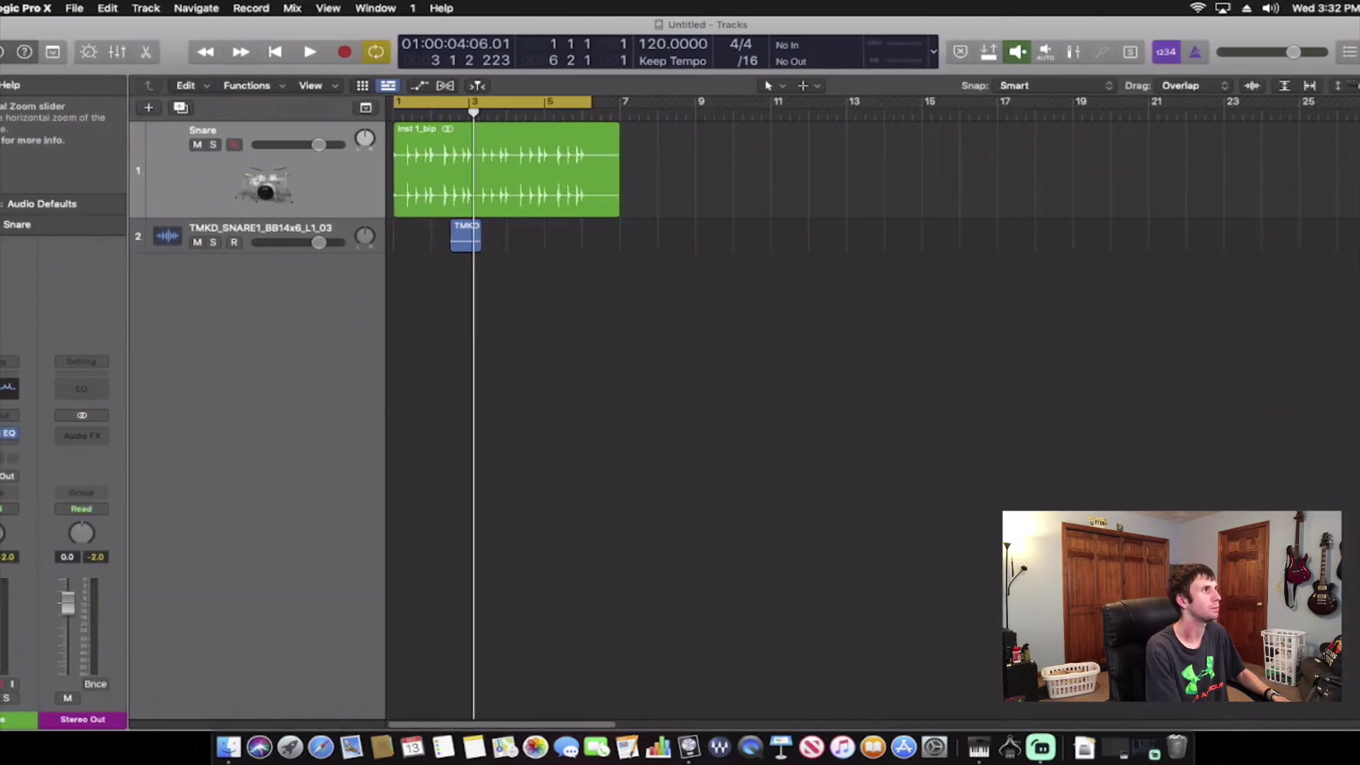
# Align the imported sample region with the start of bar 1, listen to it, and trim its end before the second snare hit.
pyautogui.press('super+Right')
pyautogui.press('super+Right')
pyautogui.press('super+Right')
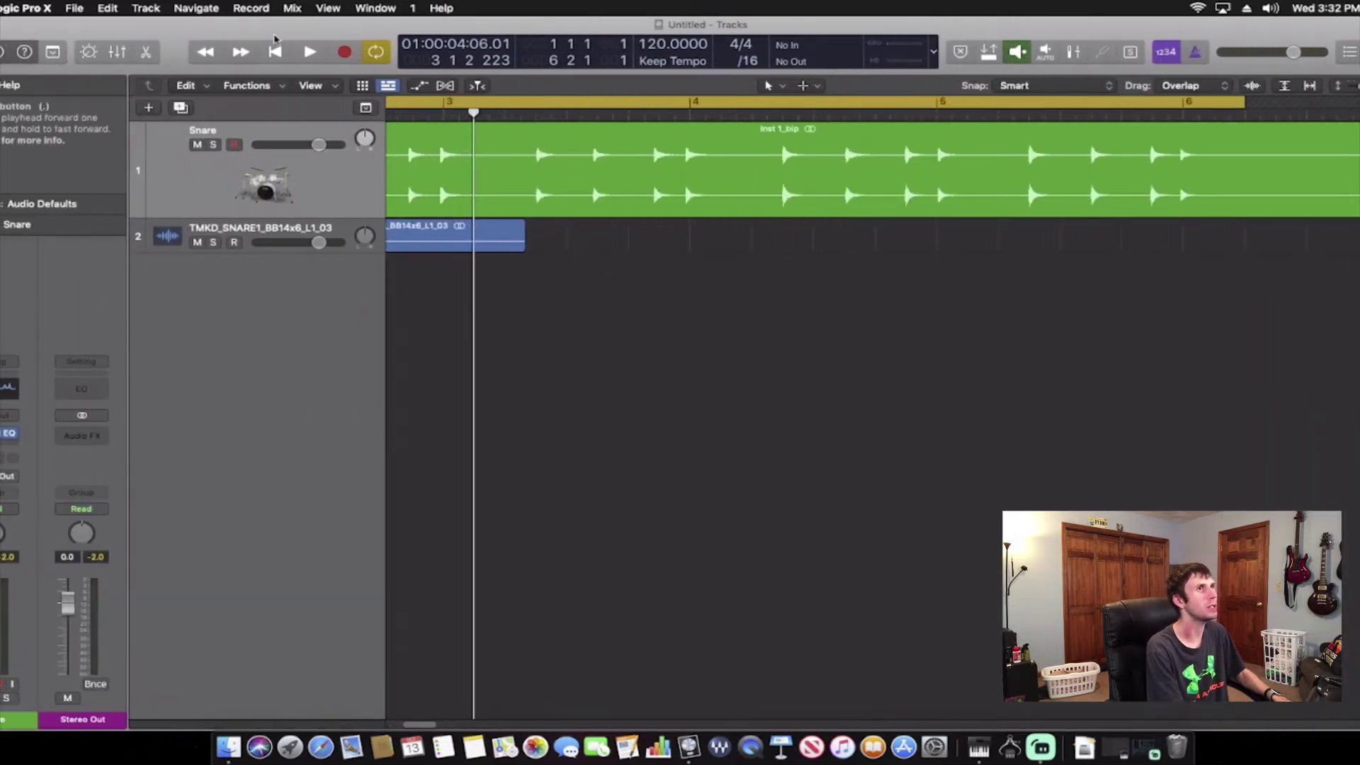
pyautogui.click(274, 49)
pyautogui.moveTo(838, 245); pyautogui.dragTo(467, 248)
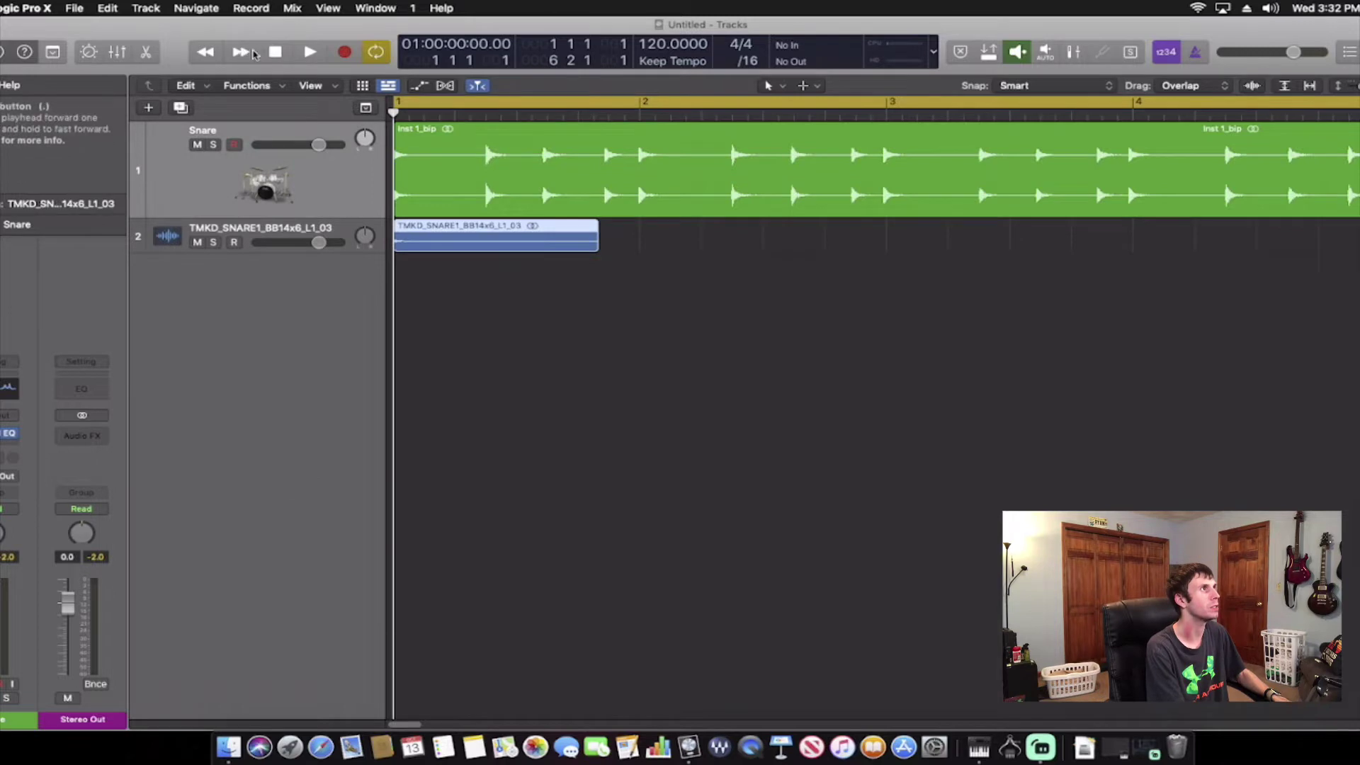
pyautogui.press('space')
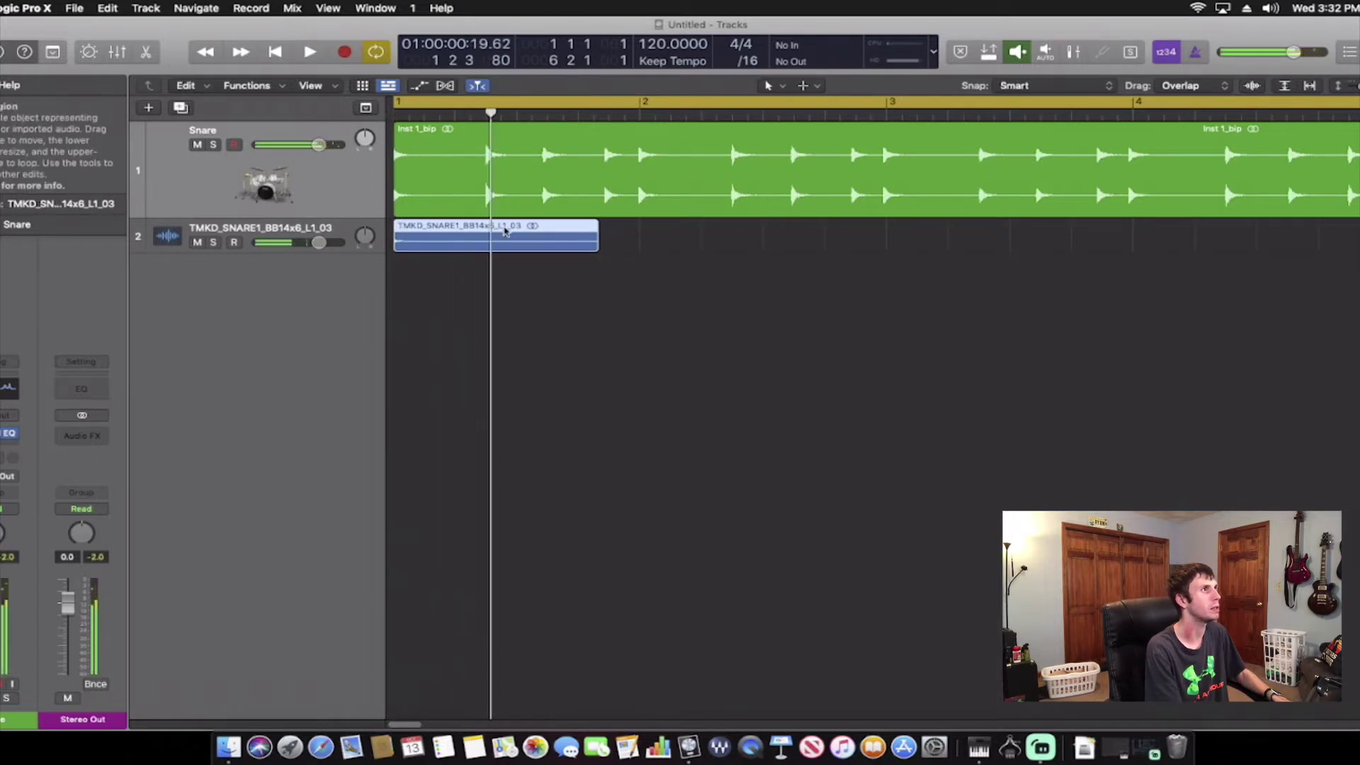
pyautogui.moveTo(598, 242); pyautogui.dragTo(435, 242)
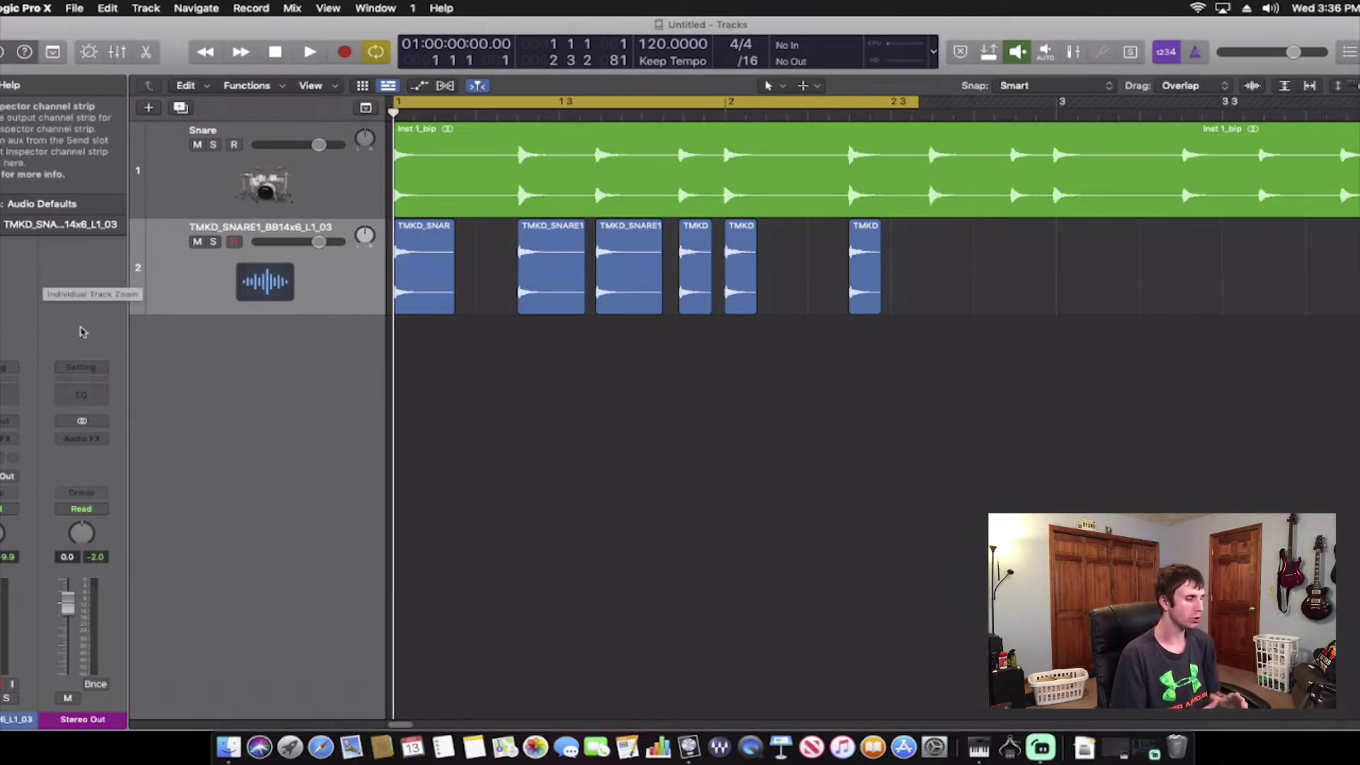
# Add a Channel EQ to the TMKD_SNARE1_BB14x6_L1_03 track and start playback.
pyautogui.click(9, 392)
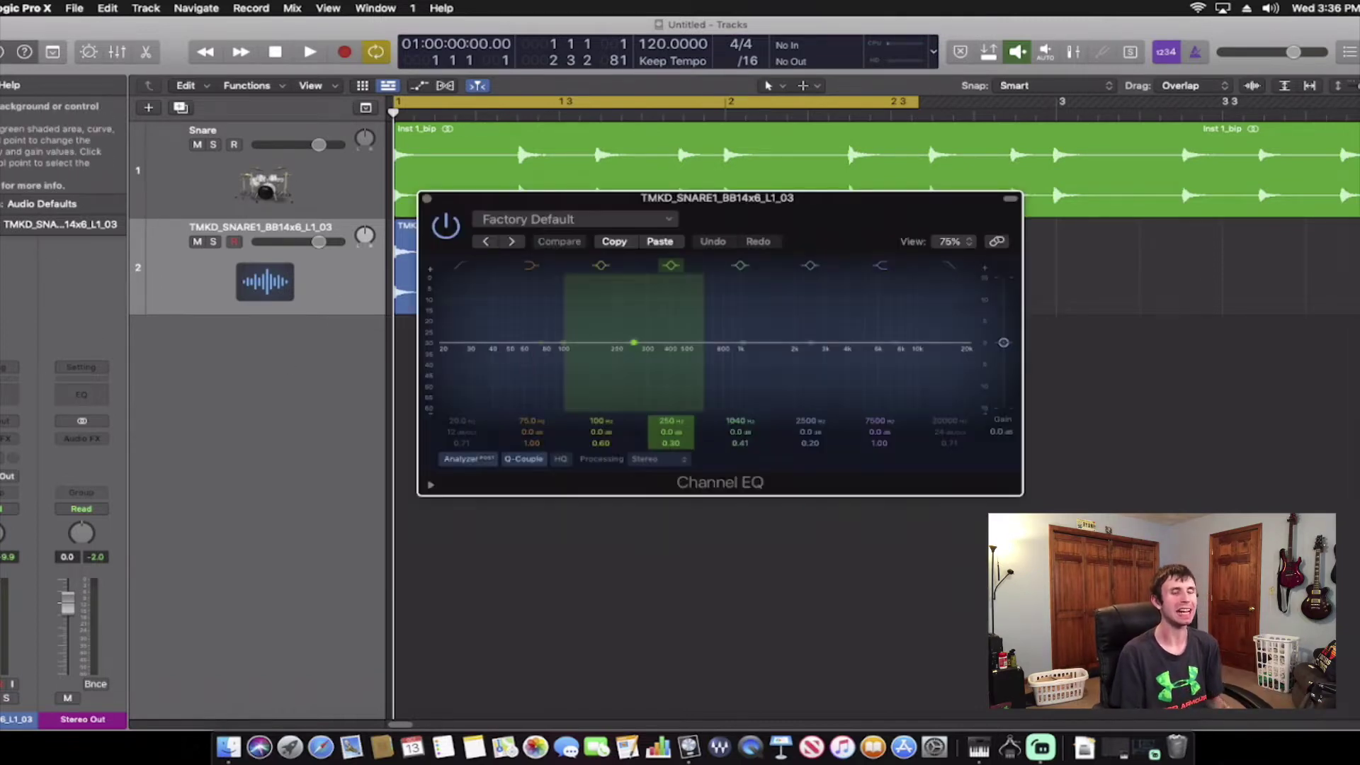
pyautogui.moveTo(834, 228); pyautogui.dragTo(853, 295)
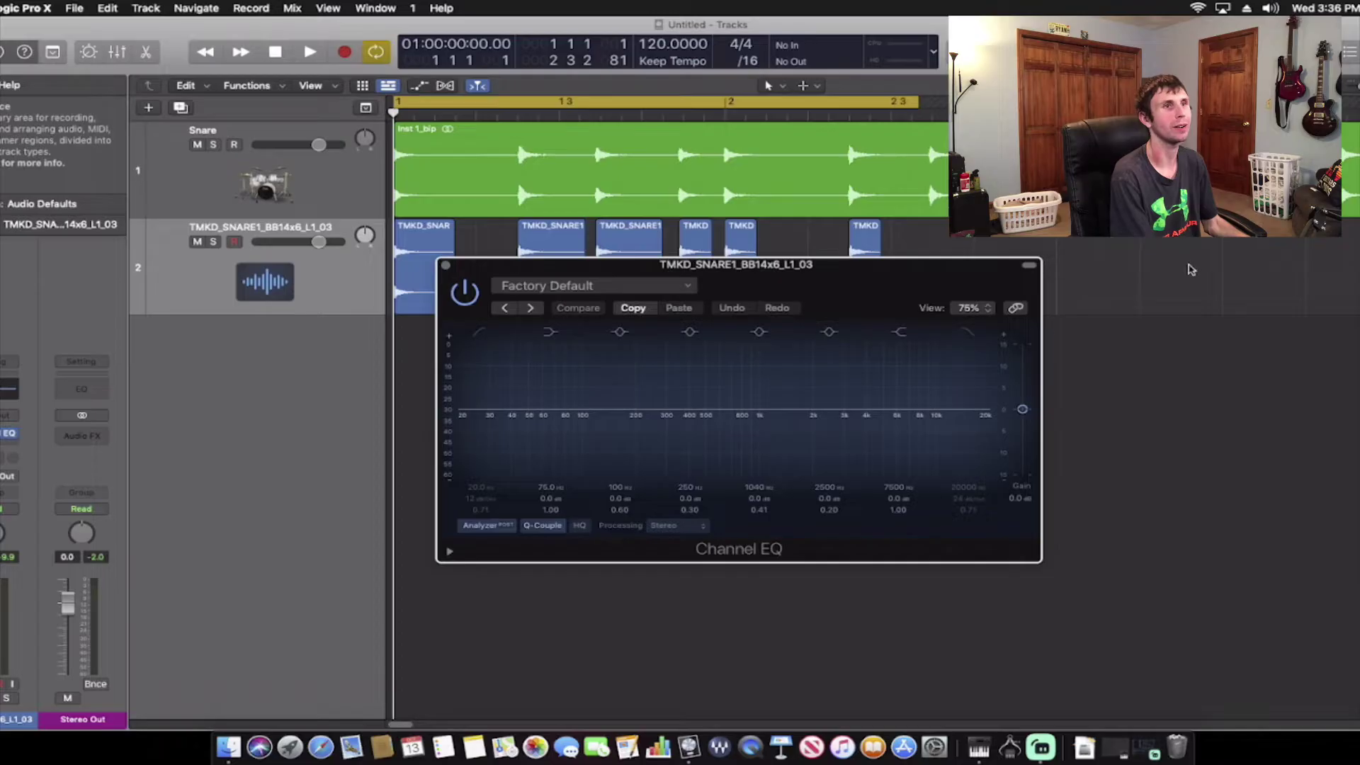
pyautogui.press('space')
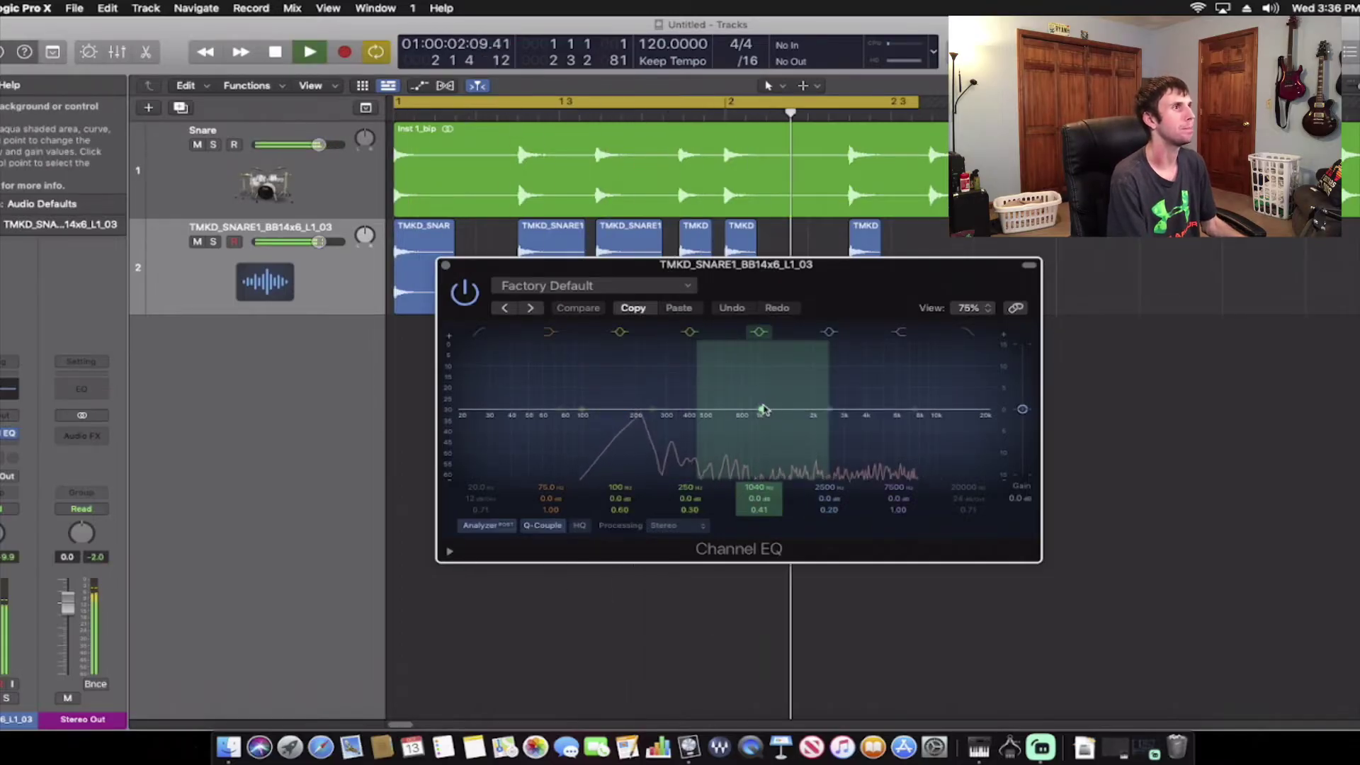
# Turn the sample EQ's 1040 Hz band into a narrow boost with a Q of 7.50 and sweep it up through the high frequencies.
pyautogui.moveTo(763, 412); pyautogui.dragTo(764, 394)
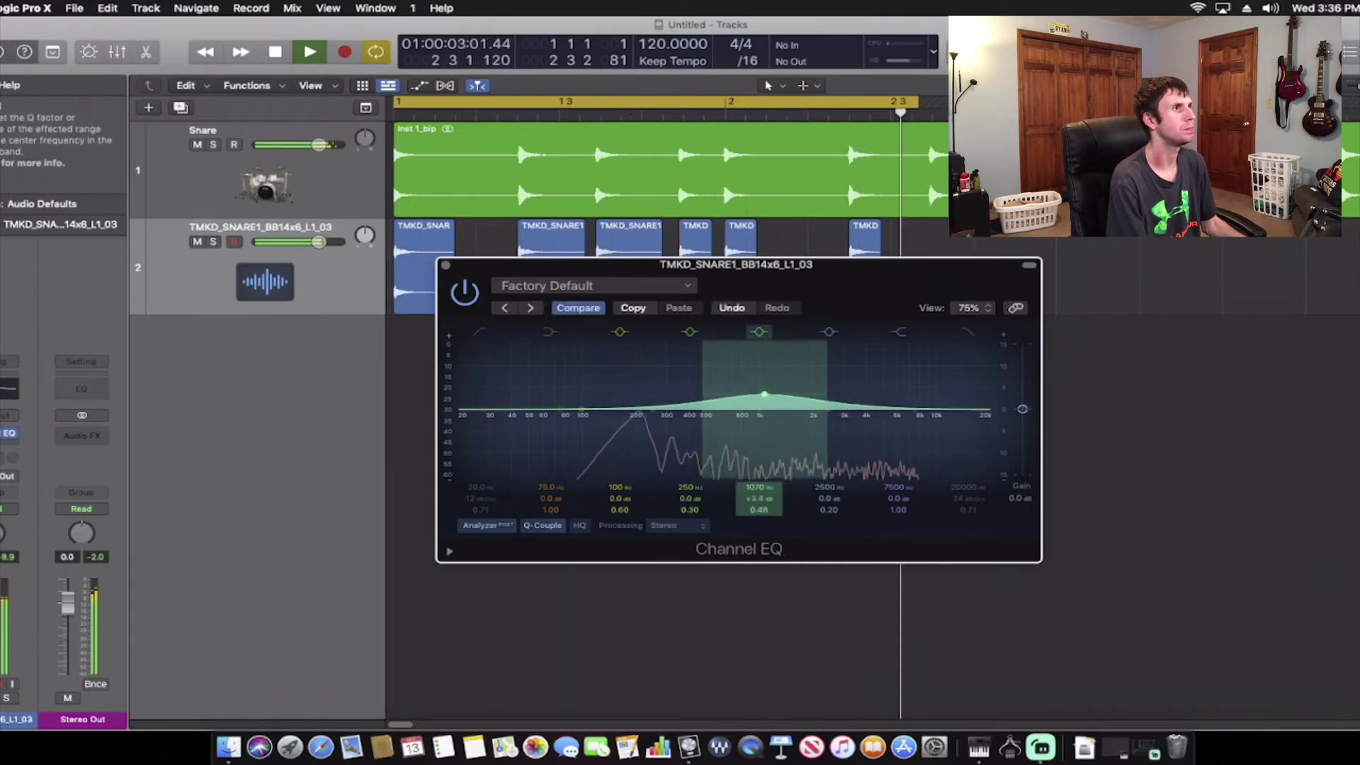
pyautogui.moveTo(754, 500); pyautogui.dragTo(755, 460)
pyautogui.moveTo(764, 395); pyautogui.dragTo(883, 373)
pyautogui.rightClick(883, 373)
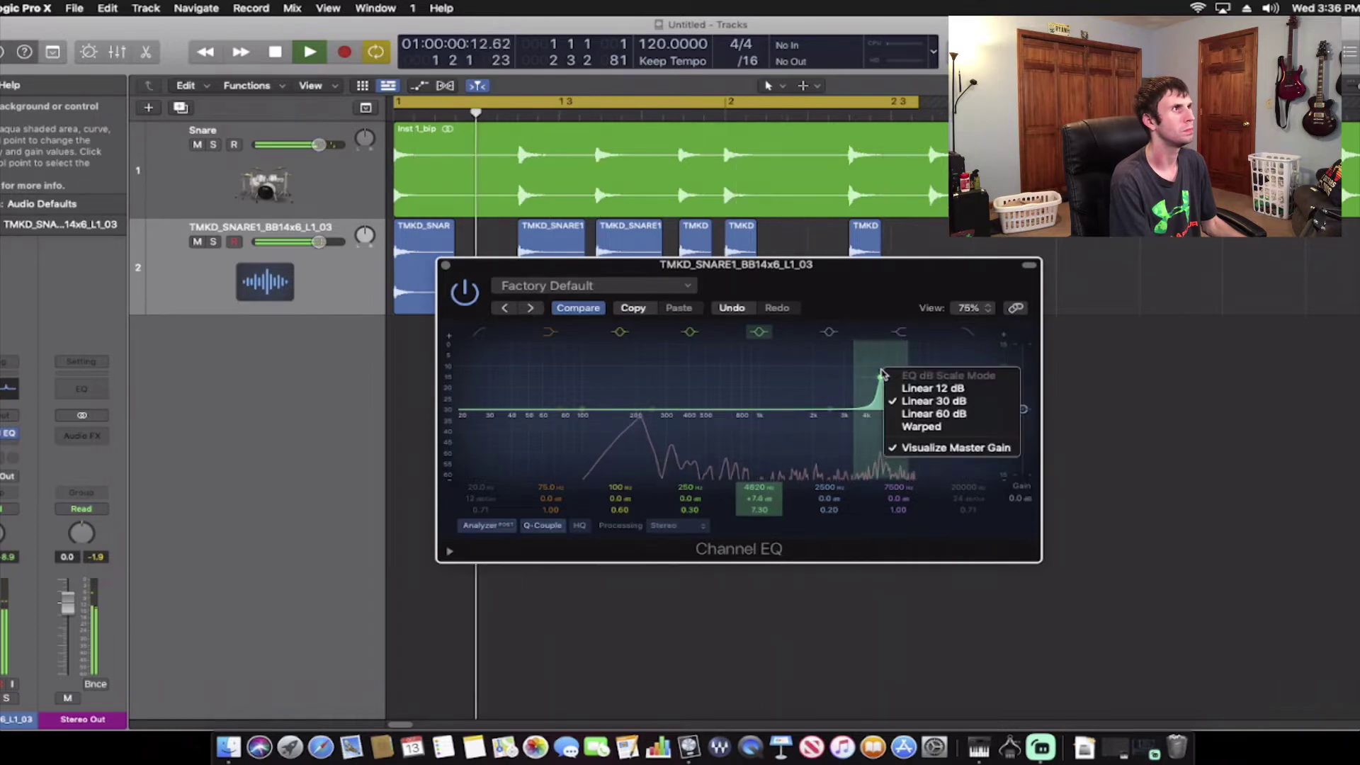
pyautogui.click(878, 379)
pyautogui.moveTo(878, 379)
pyautogui.mouseDown()
pyautogui.moveTo(893, 379)
pyautogui.moveTo(856, 366)
pyautogui.moveTo(925, 381)
pyautogui.moveTo(922, 355)
pyautogui.moveTo(922, 380)
pyautogui.mouseUp()
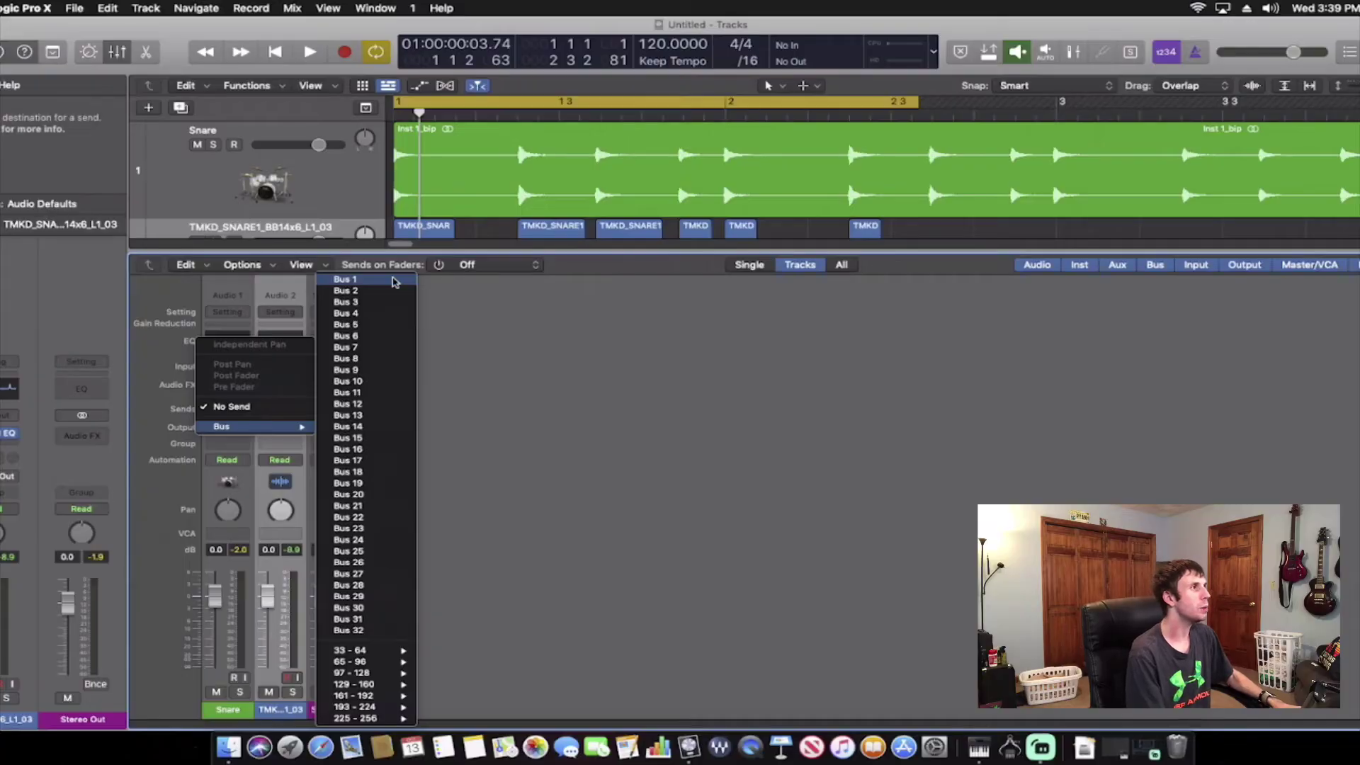
# Send the Snare track to Bus 1 and insert Space Designer on the Aux 1 channel.
pyautogui.click(393, 280)
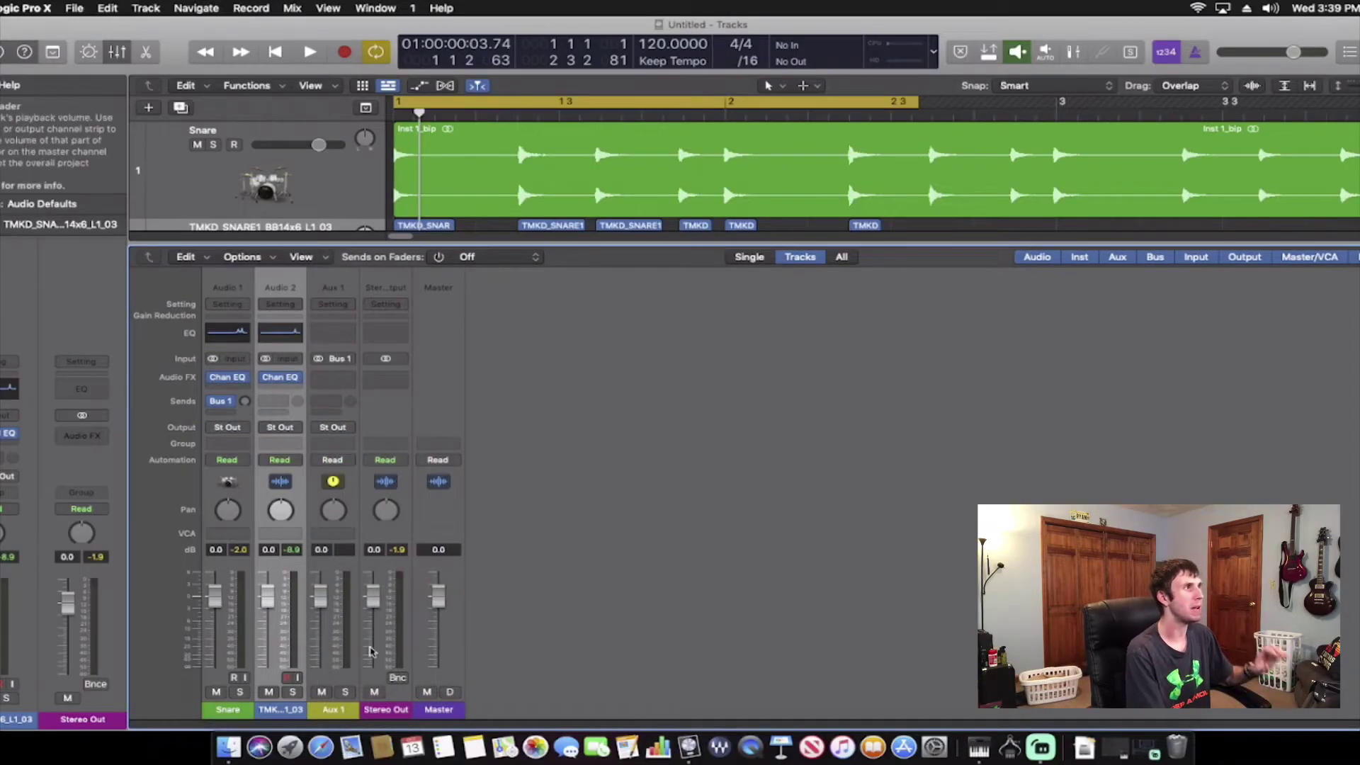
pyautogui.doubleClick(329, 709)
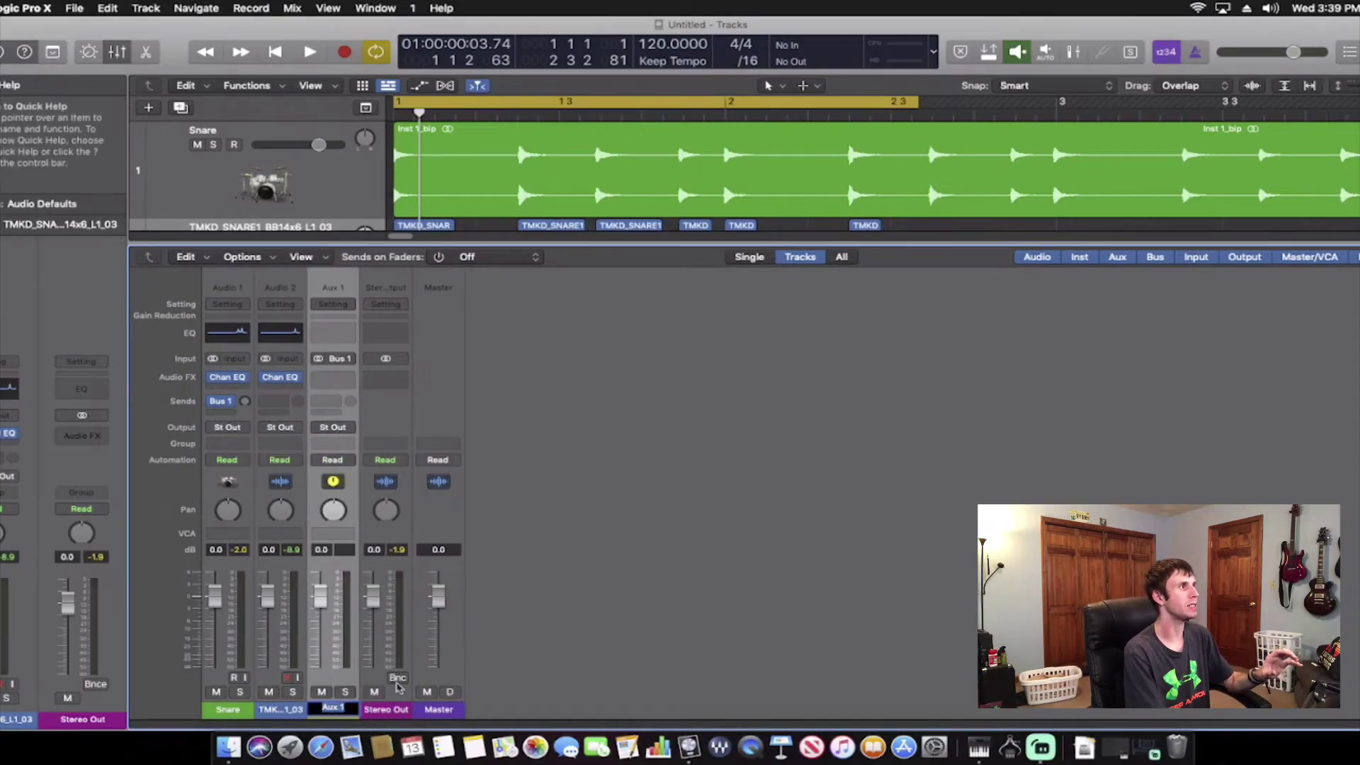
pyautogui.click(570, 623)
pyautogui.click(332, 382)
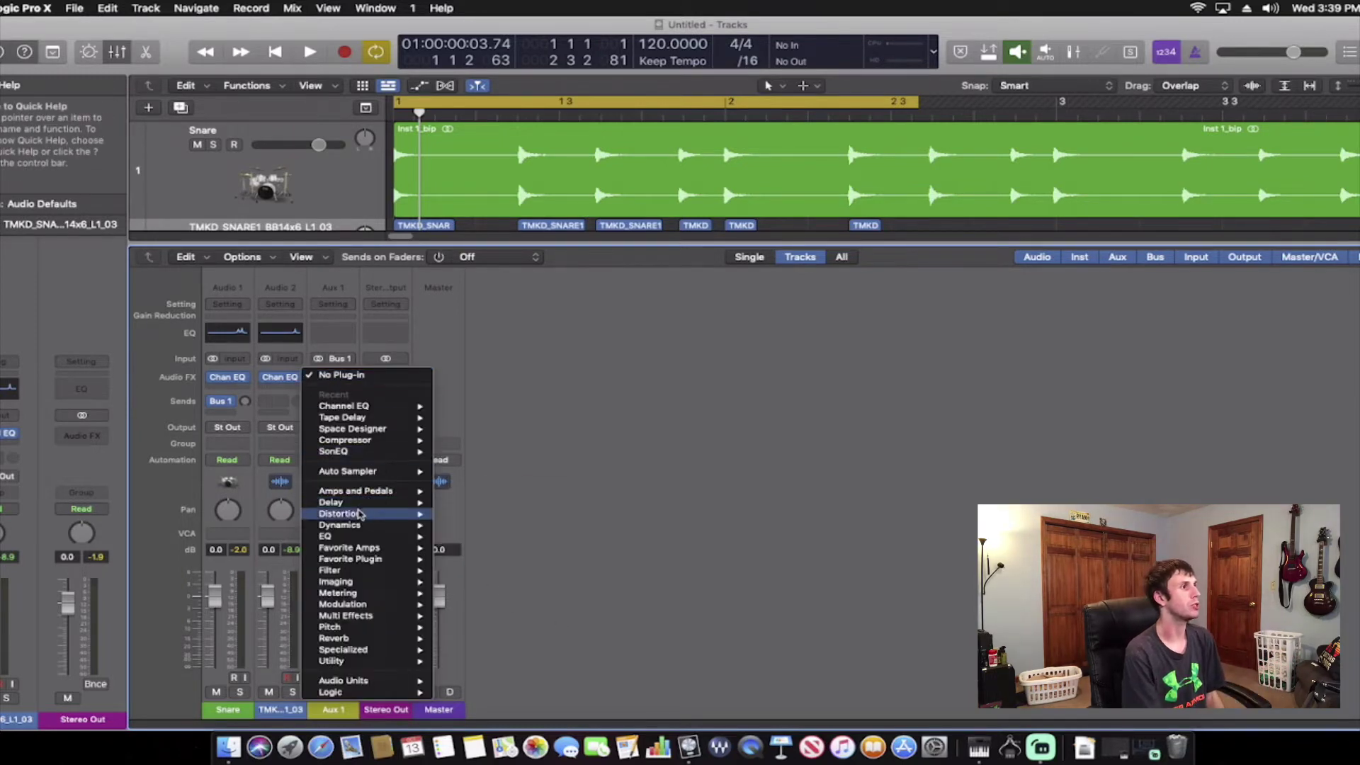
pyautogui.moveTo(360, 560)
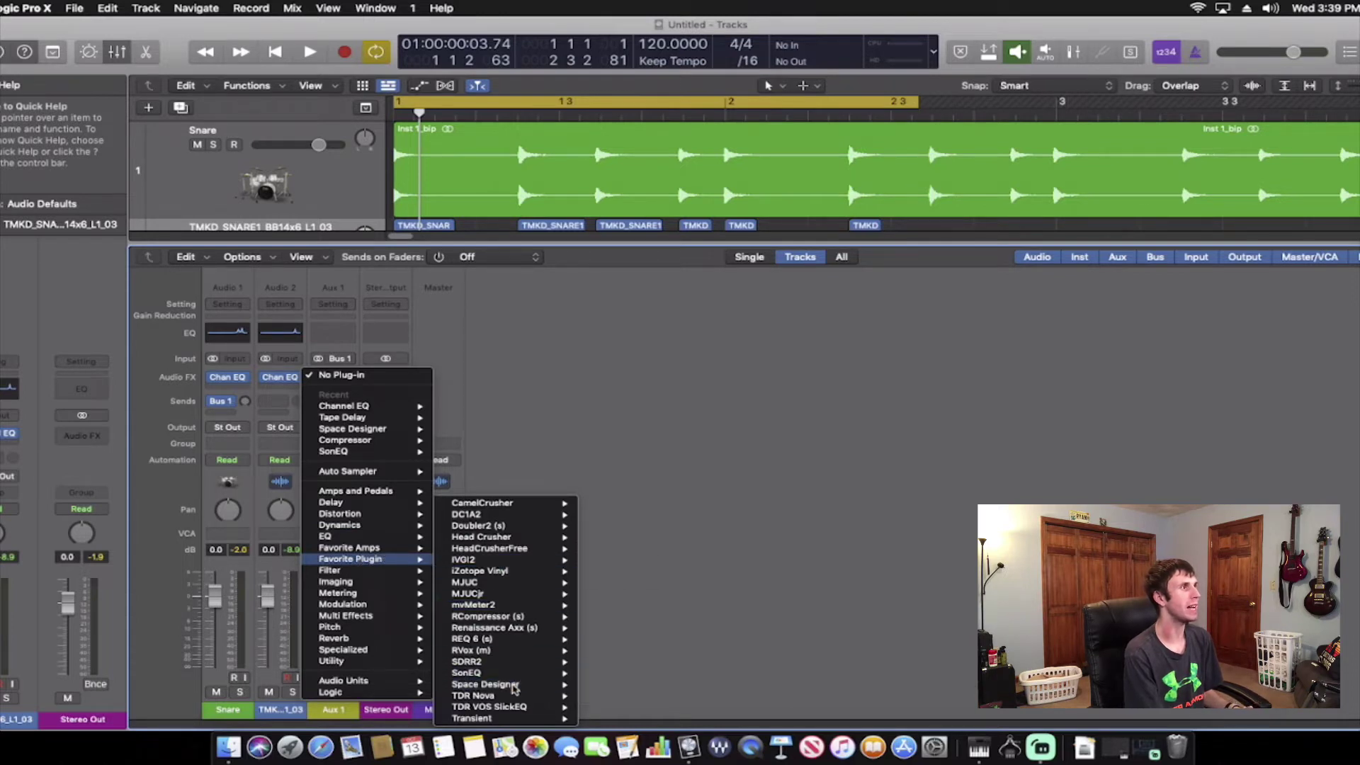
pyautogui.click(535, 678)
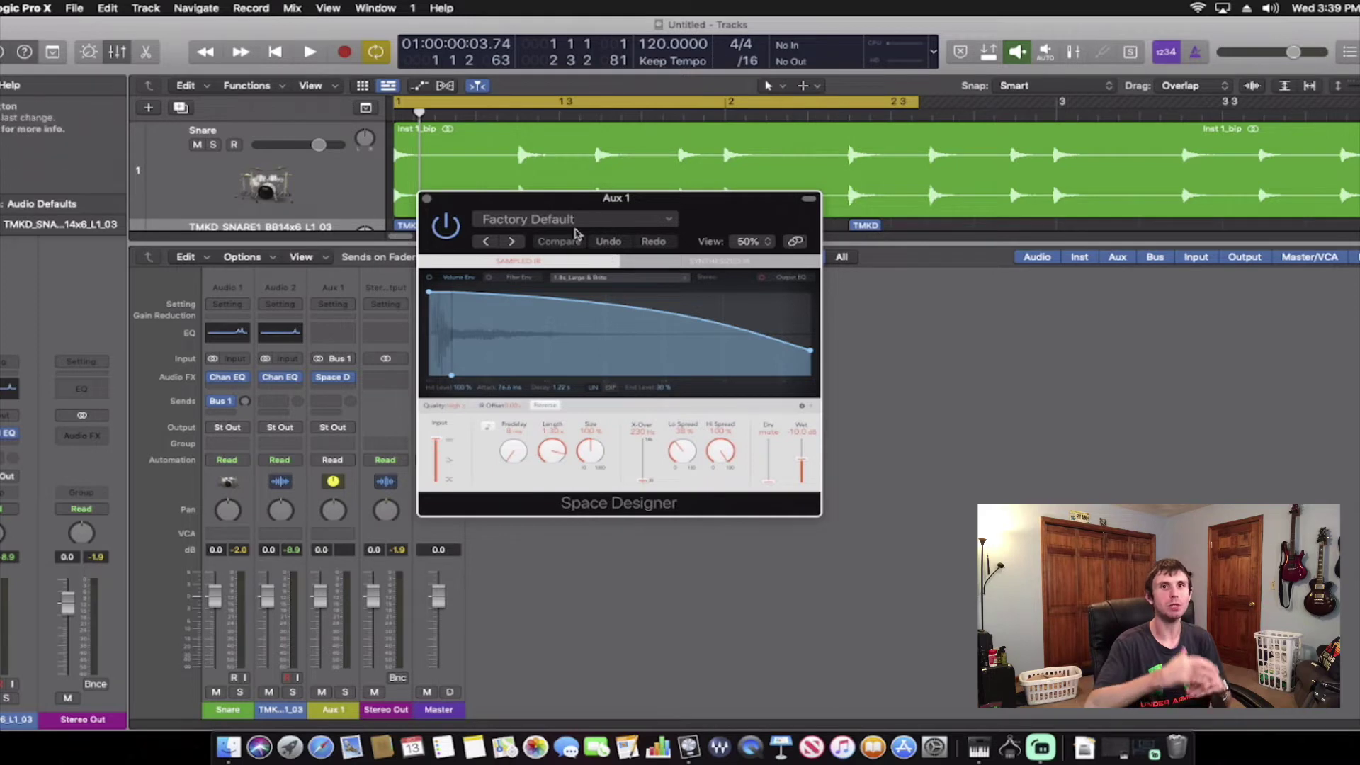
# Load the small-room preset 1.0s Hard Ambience in Space Designer and play the snare loop.
pyautogui.click(549, 224)
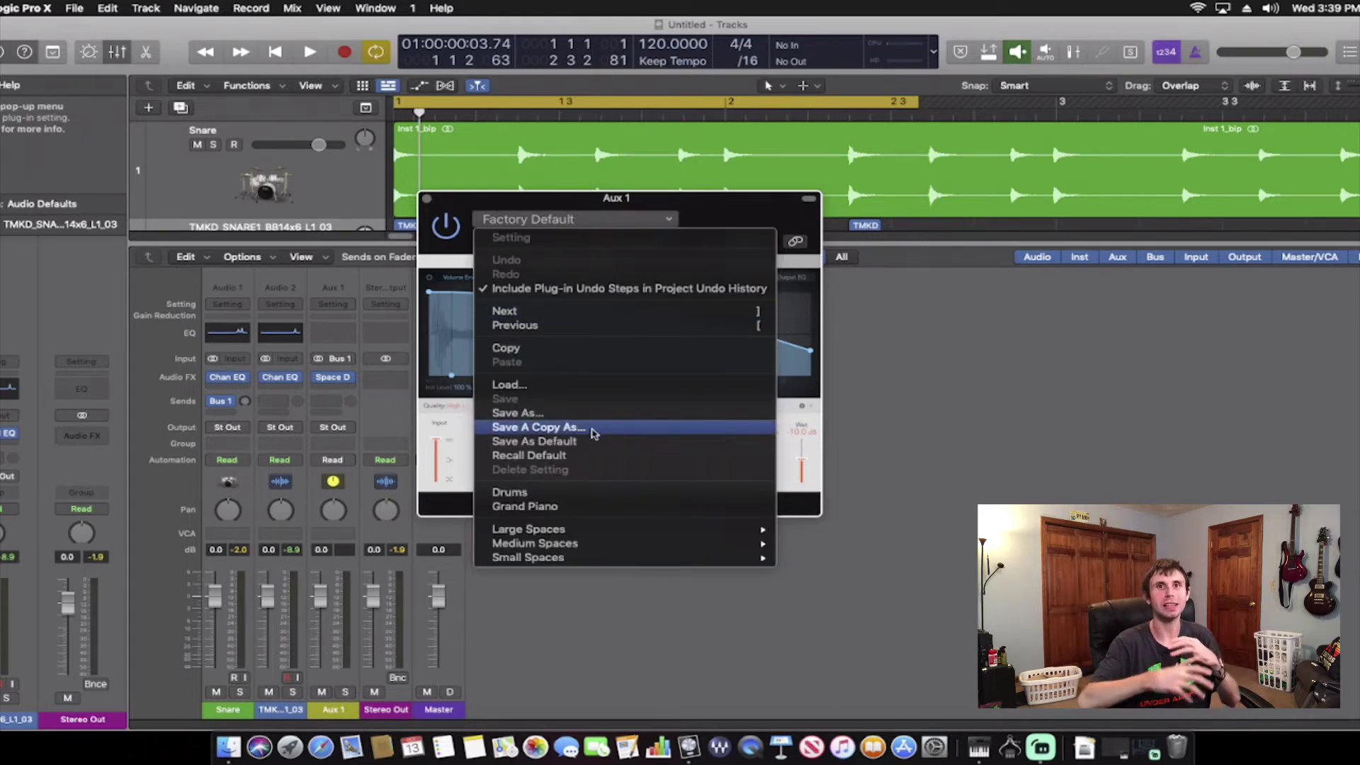
pyautogui.moveTo(570, 529)
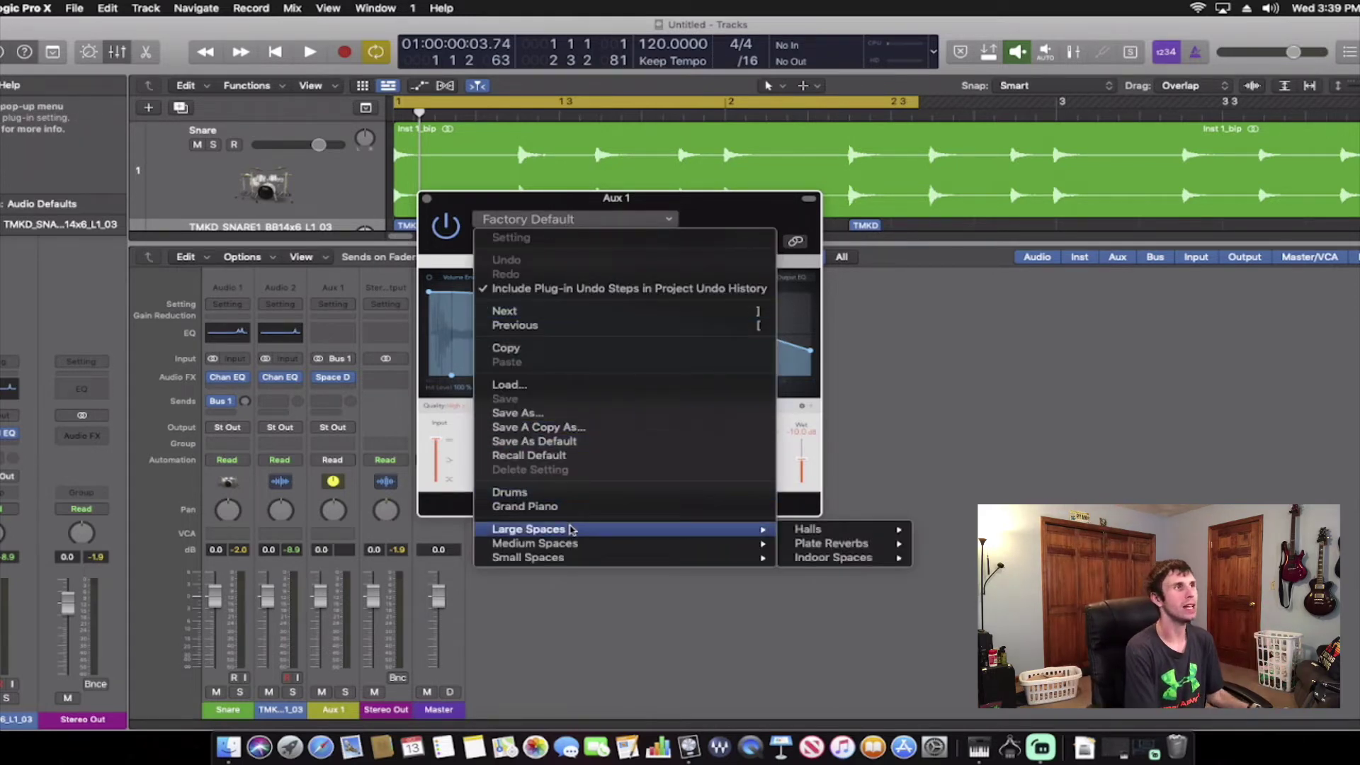
pyautogui.moveTo(804, 543)
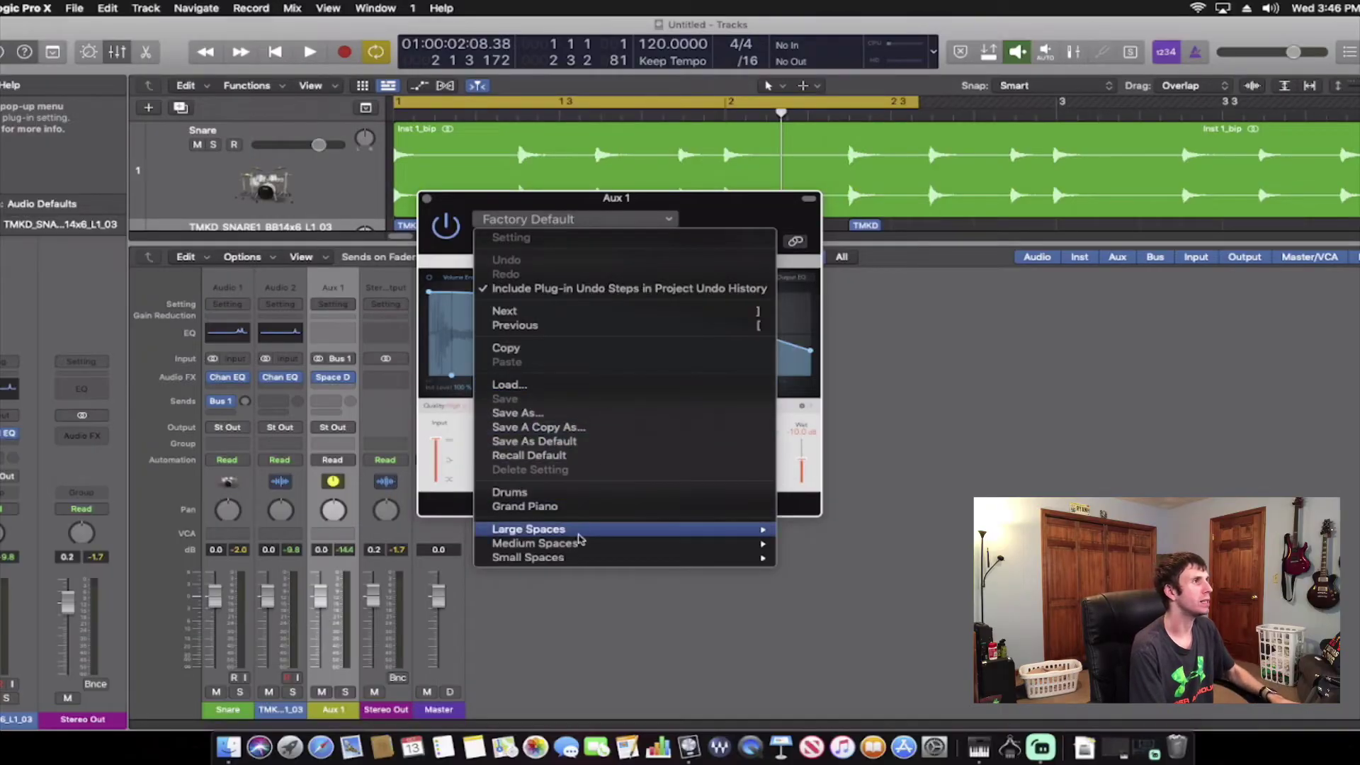
pyautogui.moveTo(697, 560)
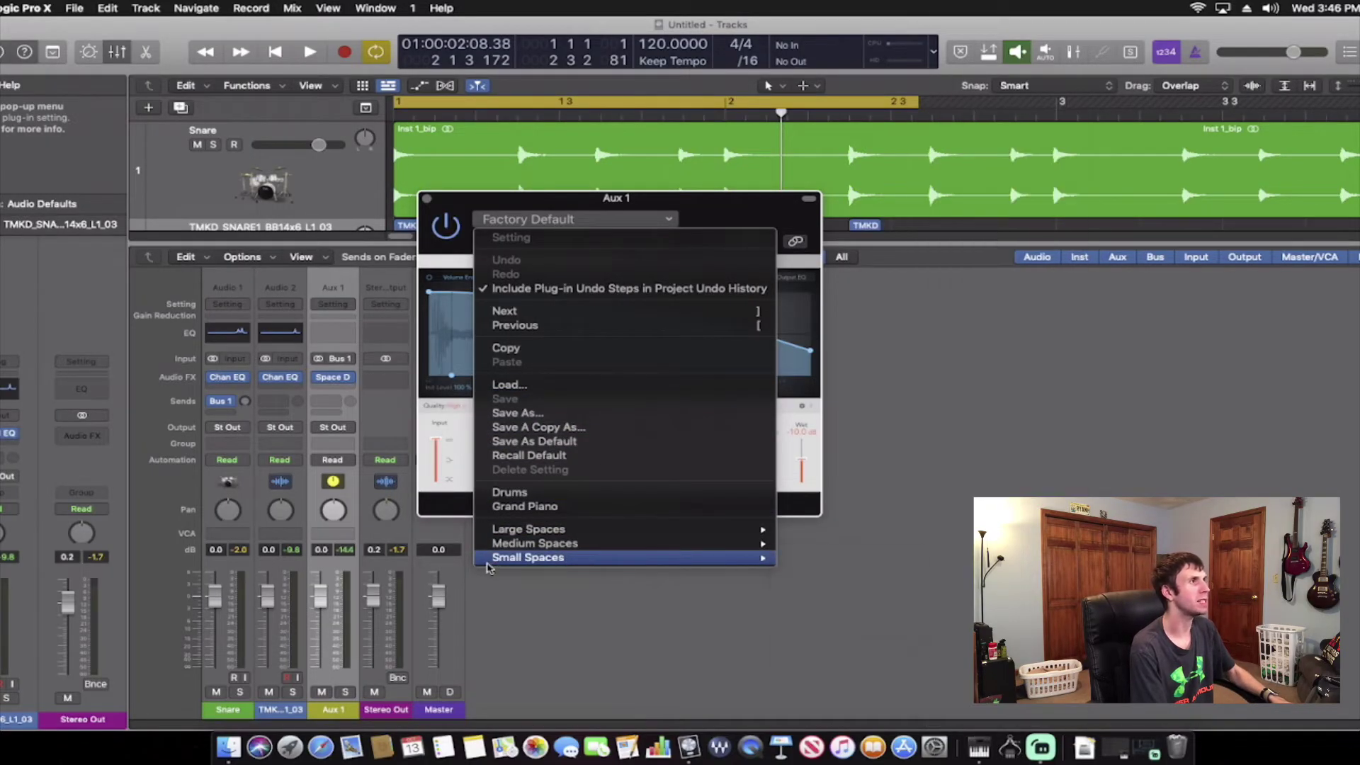
pyautogui.moveTo(842, 560)
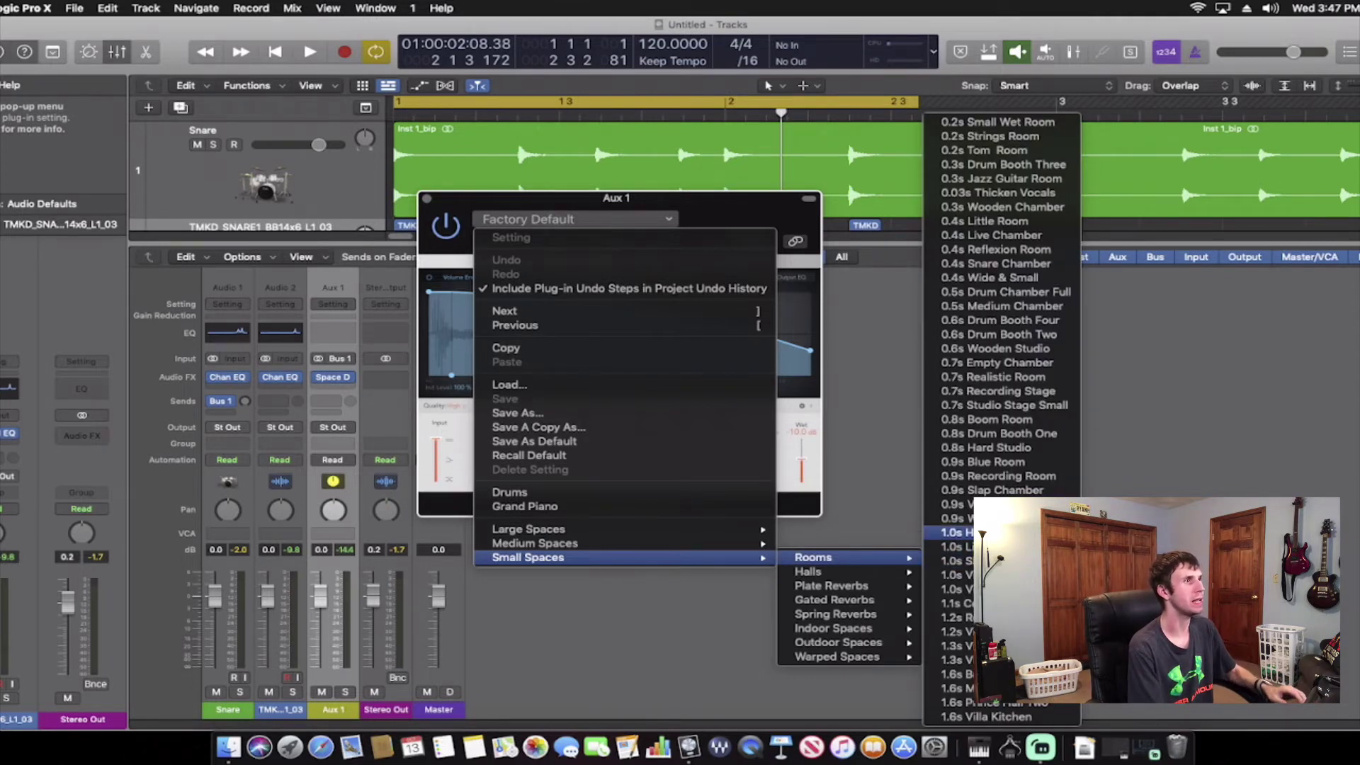
pyautogui.click(952, 532)
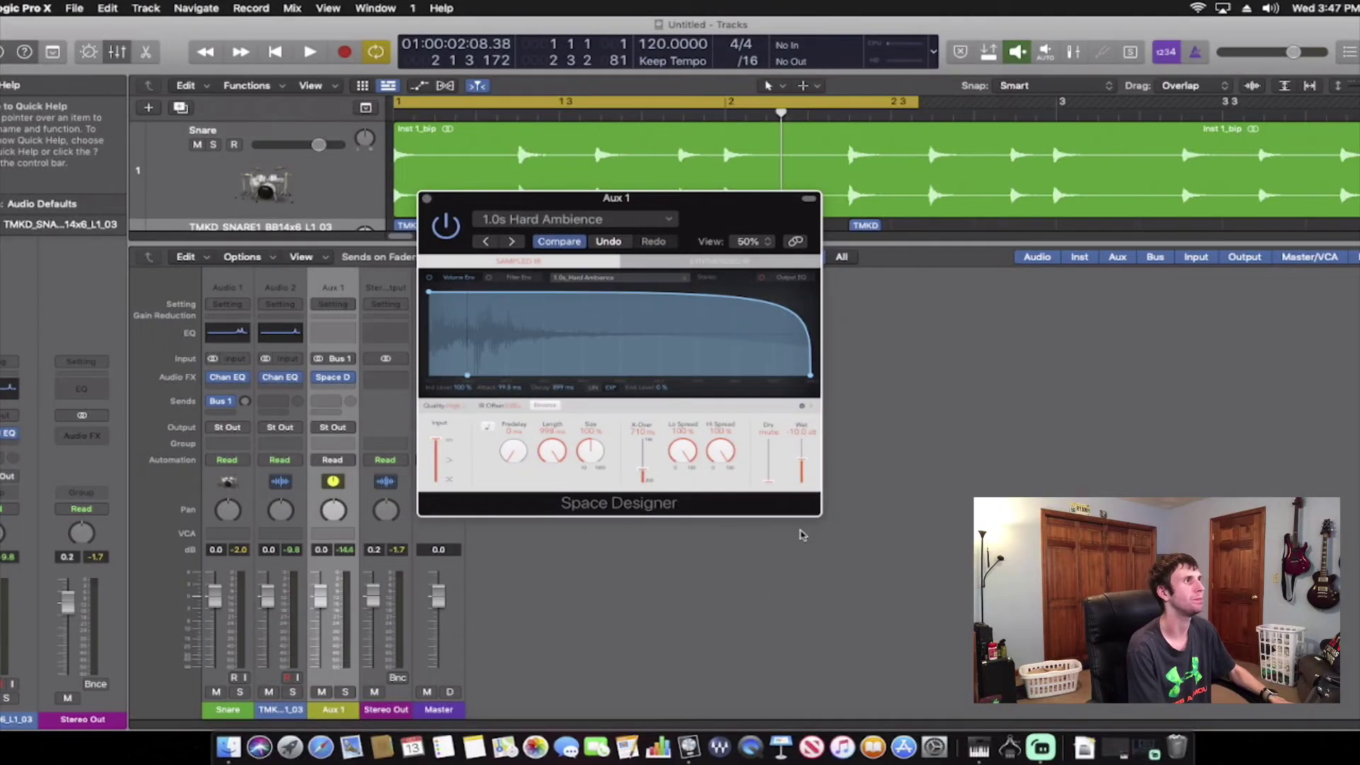
pyautogui.press('space')
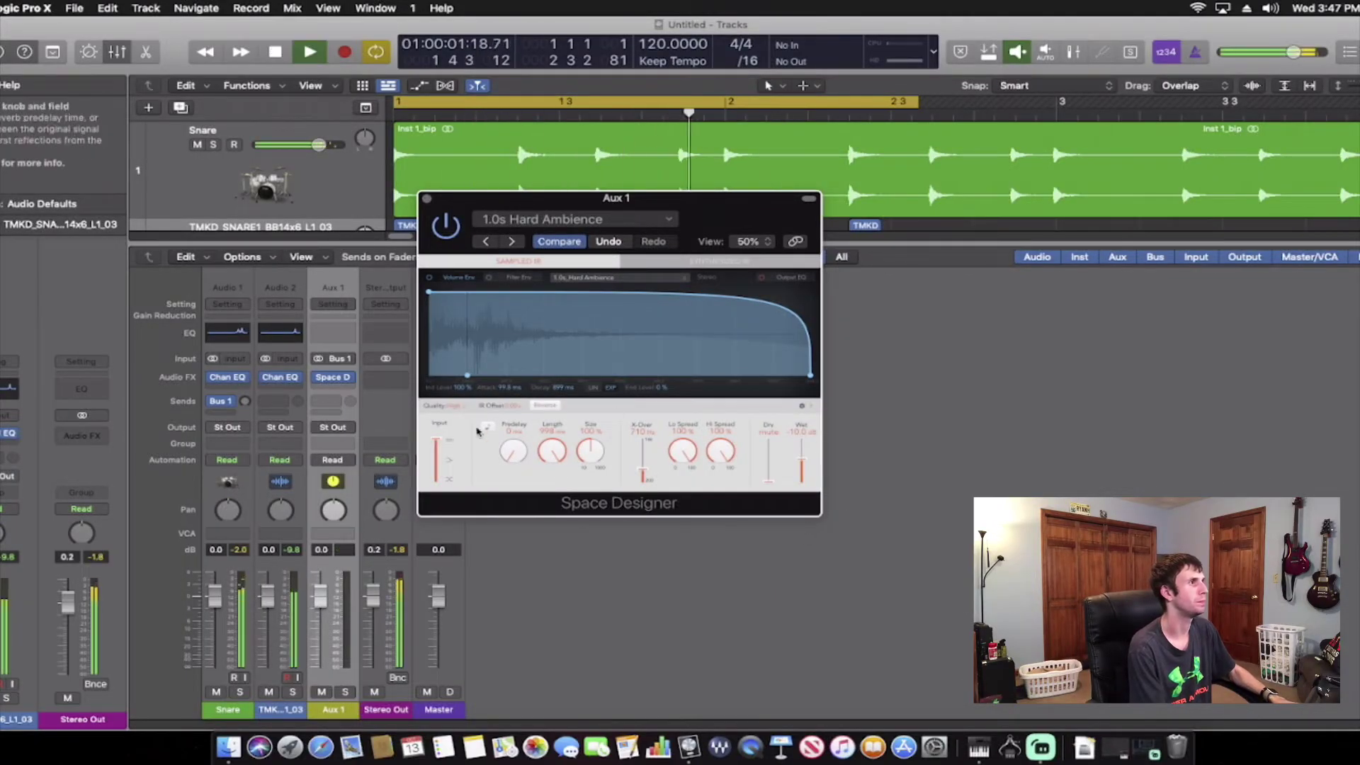